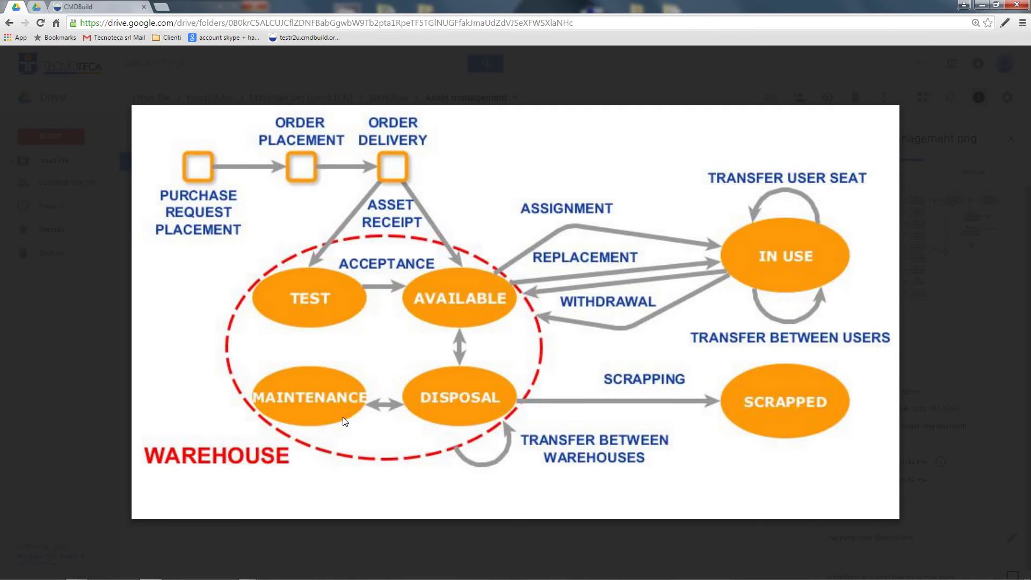
Look over the AssetLifeCycle.png diagram, from purchase request to IN USE and SCRAPPED, in Drive's preview
{"action": "mouse_move", "coordinate": [727, 269]}
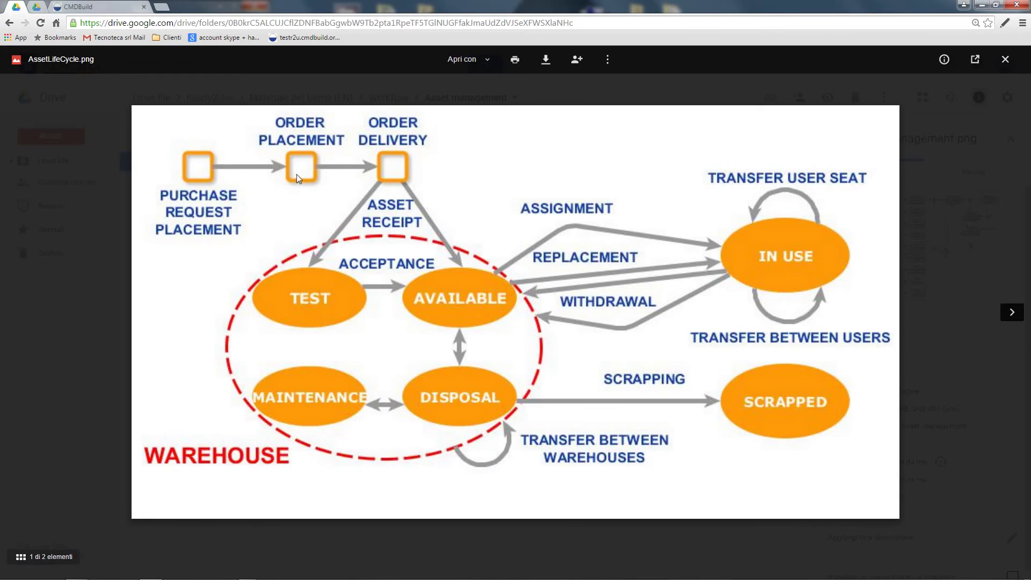
Advance the Google Drive preview to the next image, AssetManagement.png
{"action": "key", "text": "Right"}
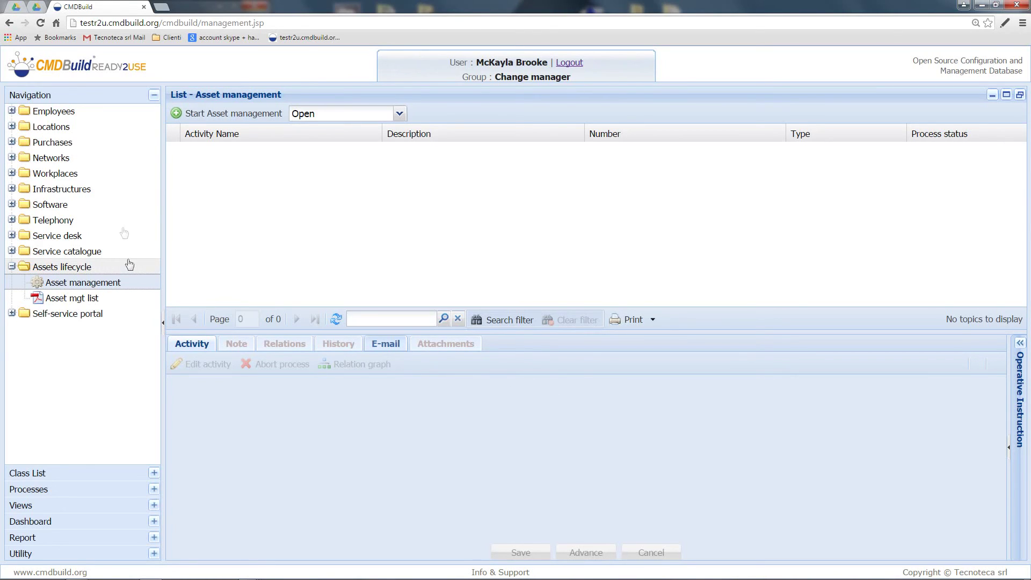
{"action": "left_click", "coordinate": [11, 142]}
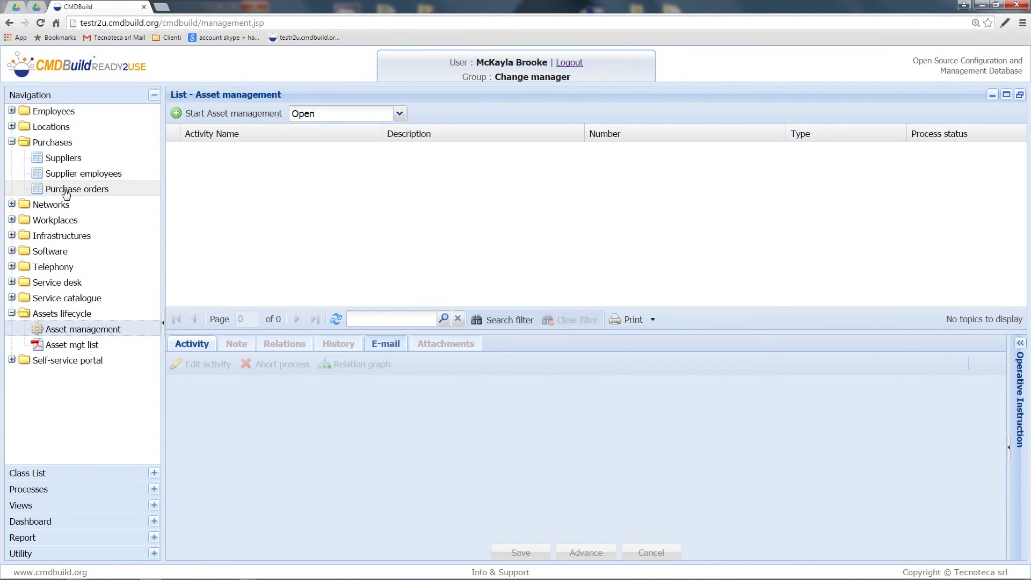
{"action": "left_click", "coordinate": [66, 189]}
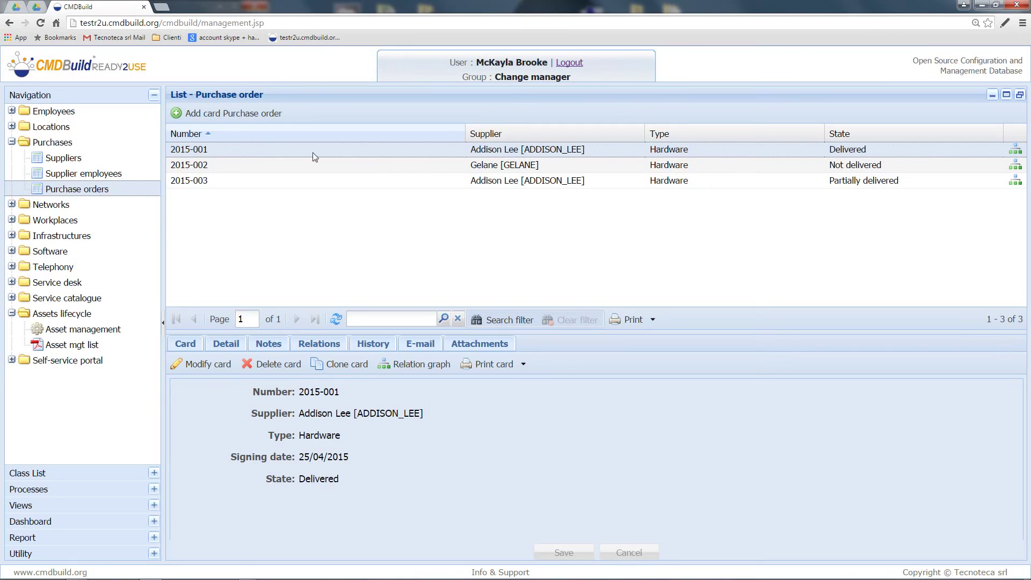
{"action": "left_click", "coordinate": [228, 346]}
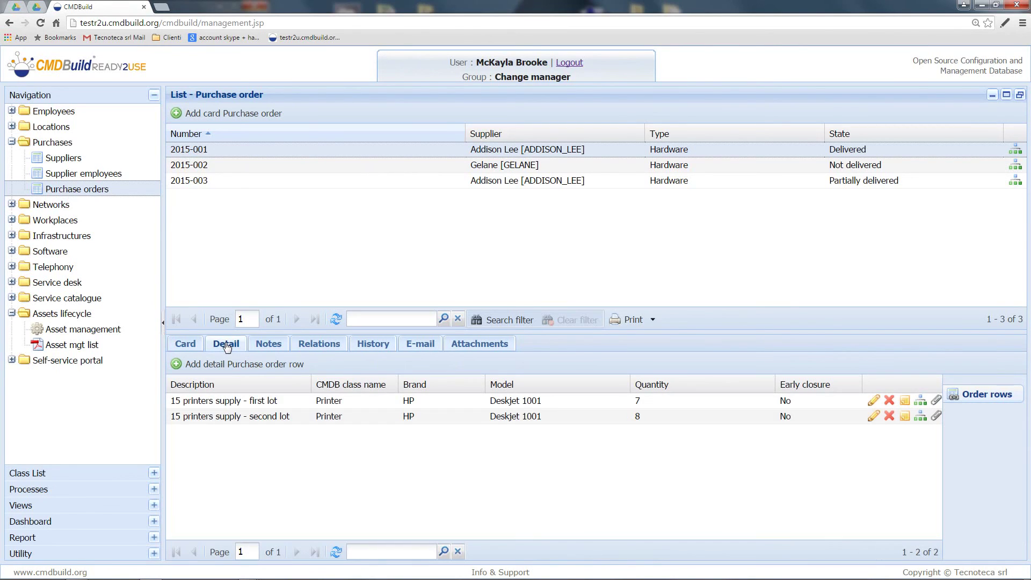
{"action": "left_click", "coordinate": [97, 331]}
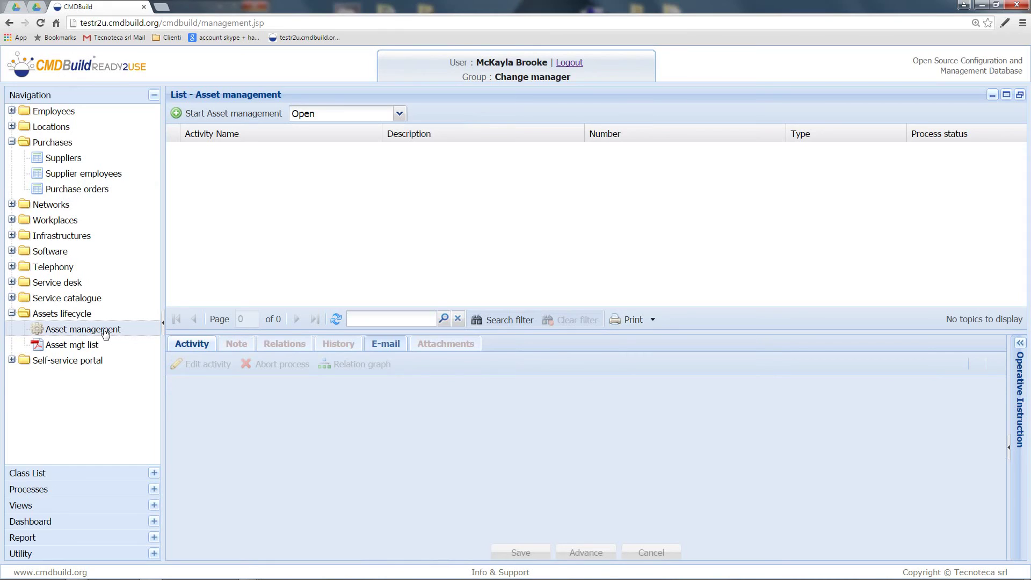
{"action": "left_click", "coordinate": [241, 117]}
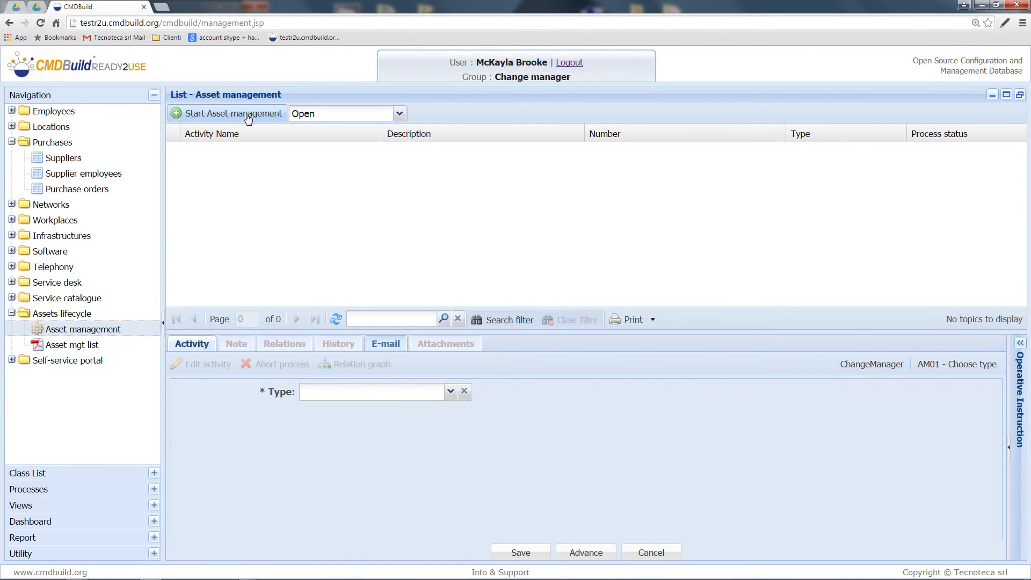
Start a new Asset management process of type Good receipt and advance it to the order header
{"action": "left_click", "coordinate": [450, 392]}
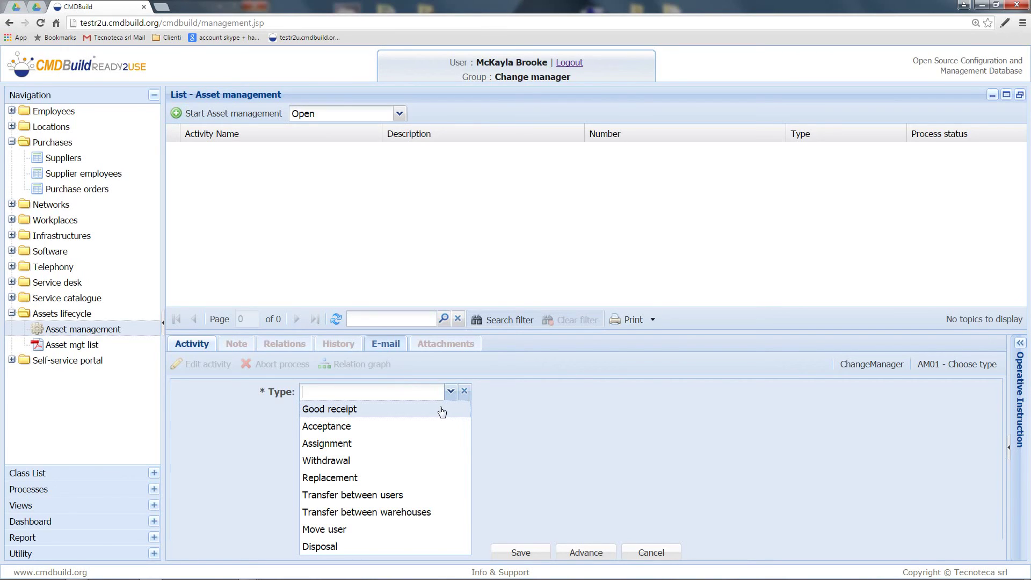
{"action": "left_click", "coordinate": [441, 410]}
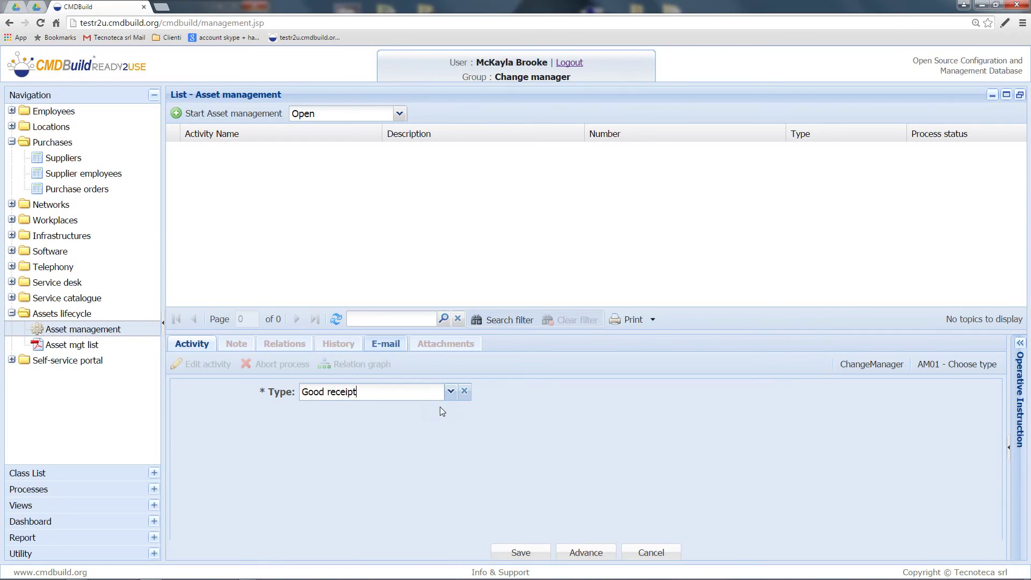
{"action": "left_click", "coordinate": [590, 556]}
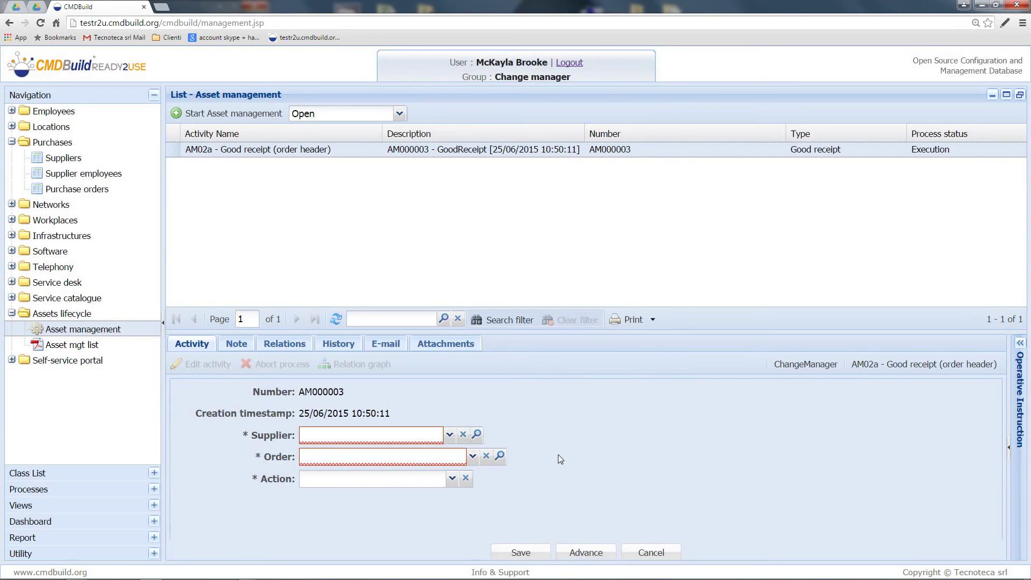
Link the receipt to order 2015-001 and its supplier with action Continue registering a delivery
{"action": "left_click", "coordinate": [450, 436]}
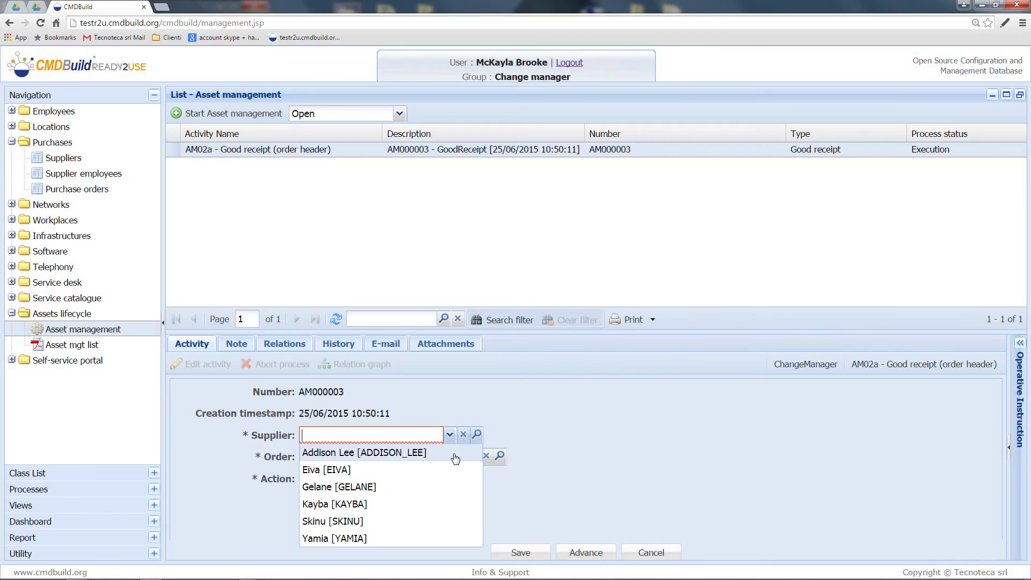
{"action": "left_click", "coordinate": [455, 458]}
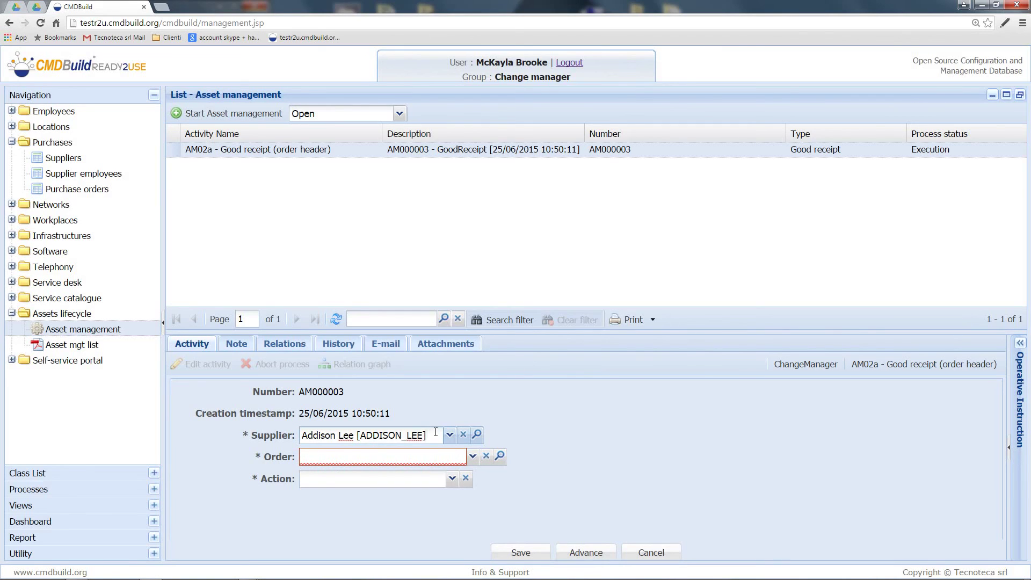
{"action": "left_click", "coordinate": [473, 457]}
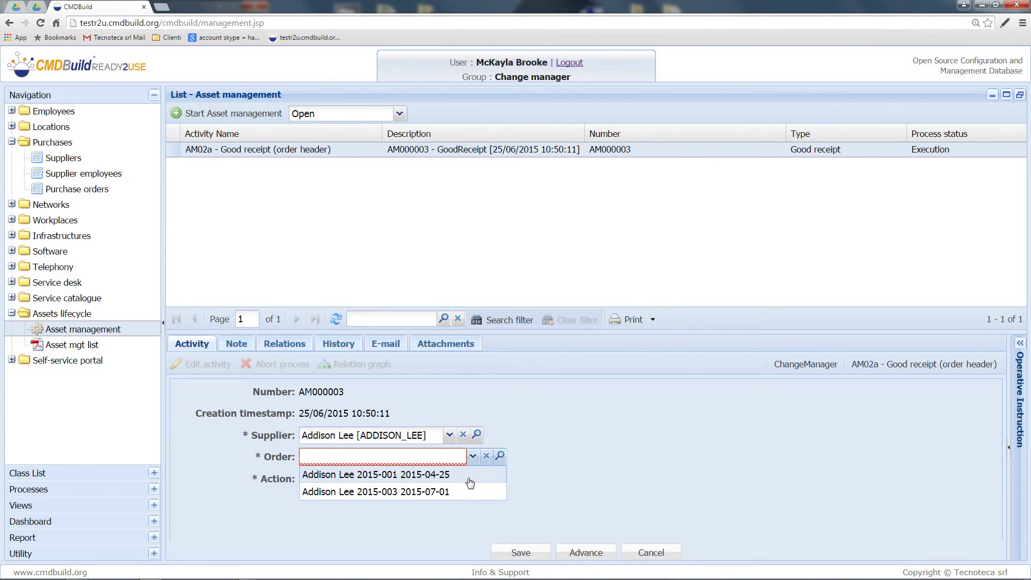
{"action": "left_click", "coordinate": [469, 476]}
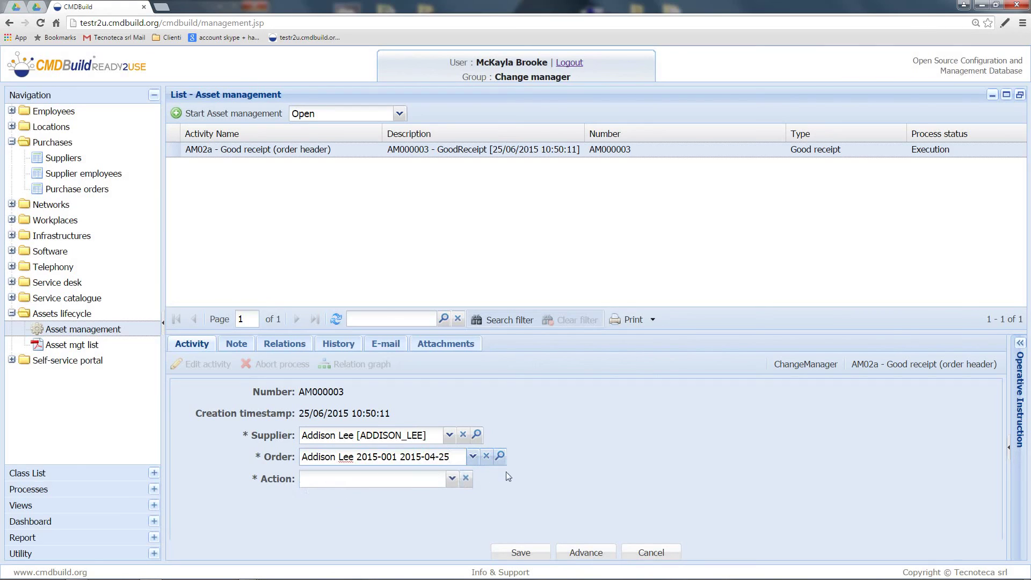
{"action": "left_click", "coordinate": [453, 479]}
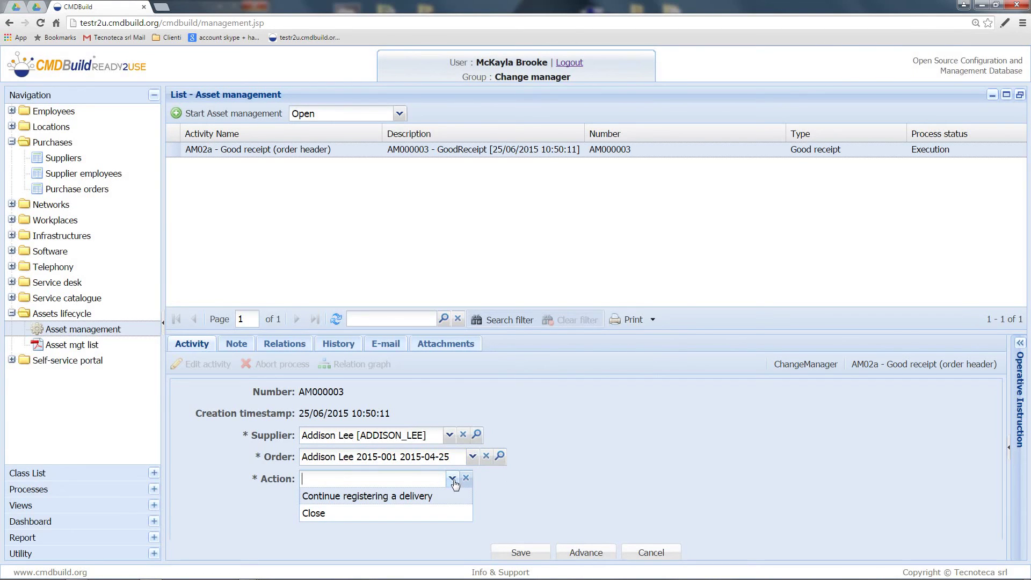
{"action": "left_click", "coordinate": [432, 496]}
{"action": "left_click", "coordinate": [580, 552]}
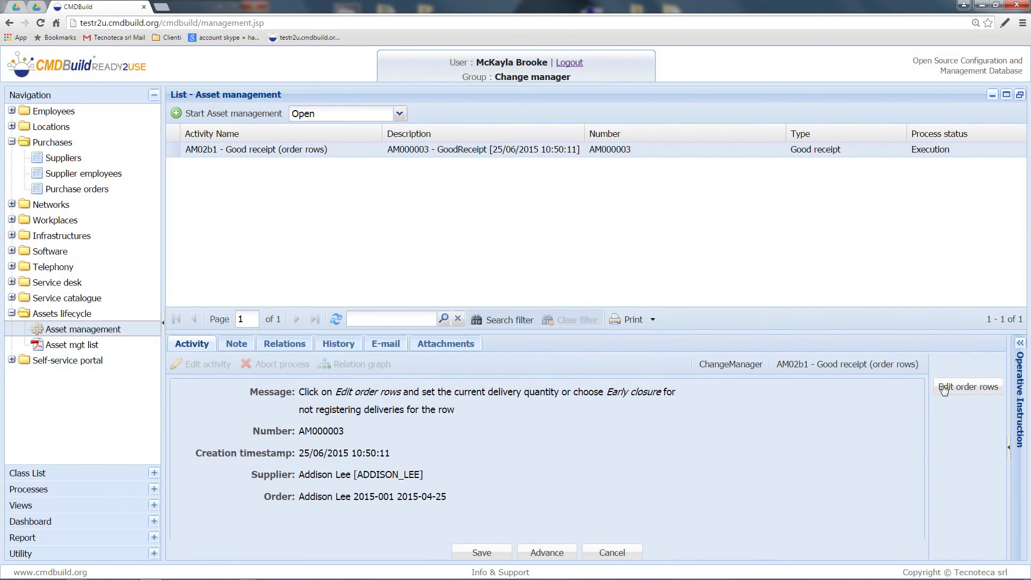
Set the first order row's current delivery quantity to 2 and advance to delivered assets
{"action": "left_click", "coordinate": [980, 387]}
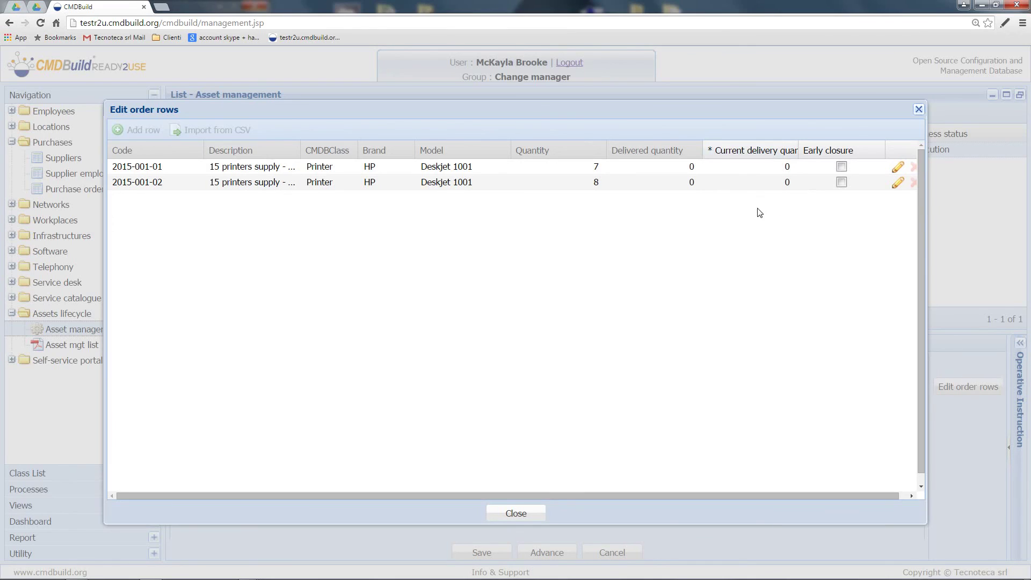
{"action": "left_click", "coordinate": [749, 166]}
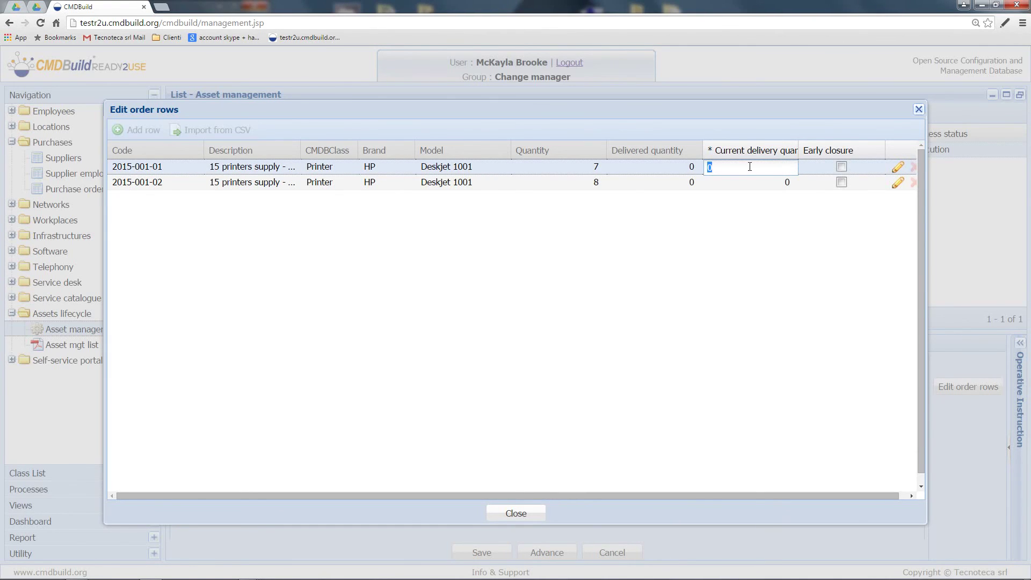
{"action": "type", "text": "2"}
{"action": "left_click", "coordinate": [698, 256]}
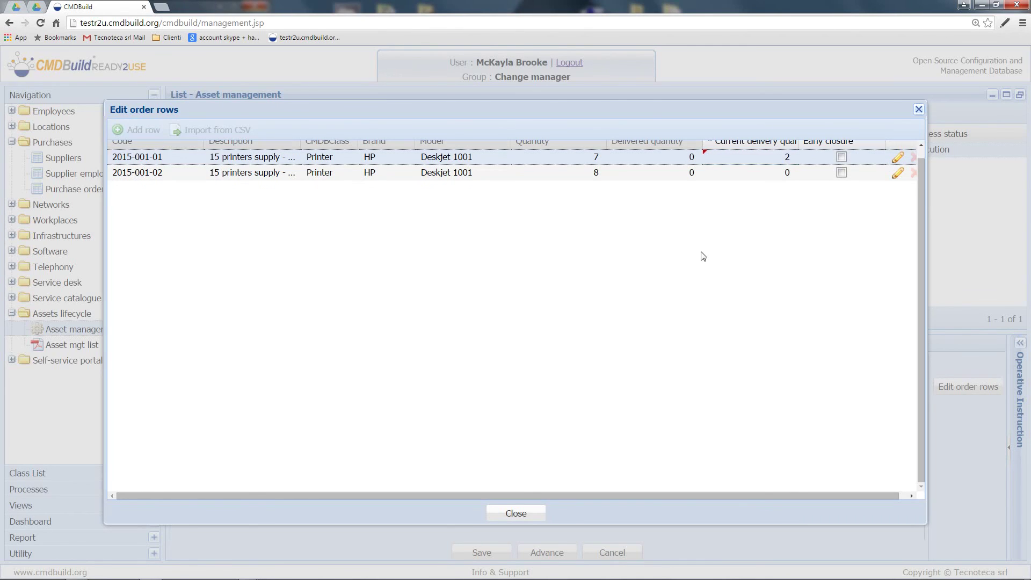
{"action": "scroll", "coordinate": [563, 188], "scroll_direction": "up", "scroll_amount": 1}
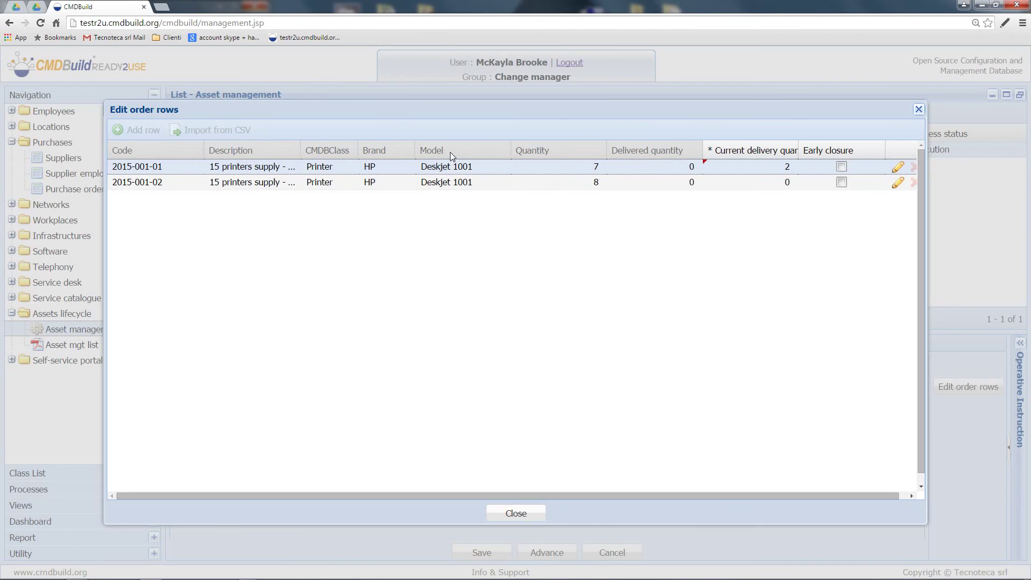
{"action": "left_click", "coordinate": [532, 516]}
{"action": "left_click", "coordinate": [556, 552]}
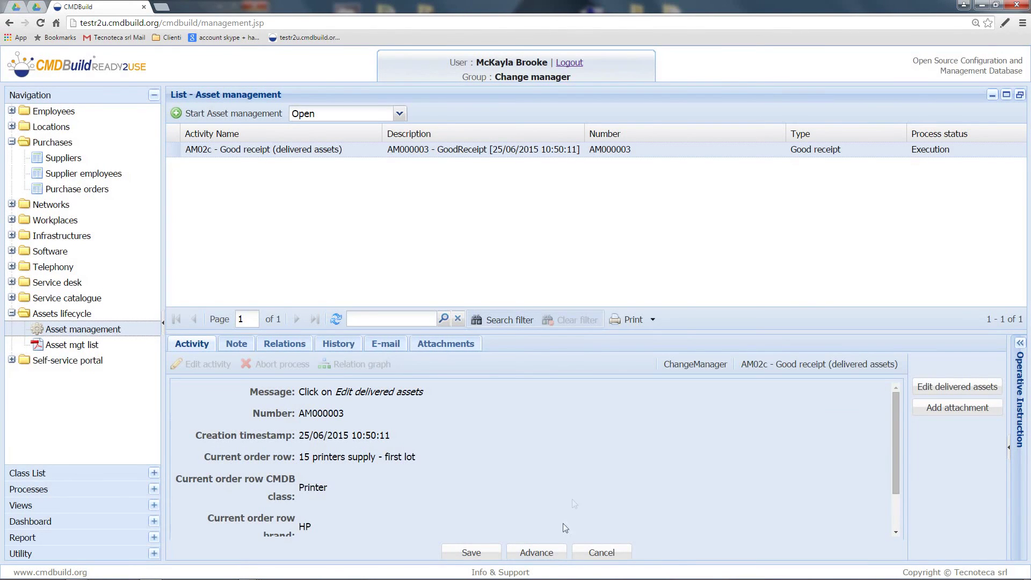
{"action": "left_click_drag", "start_coordinate": [585, 332], "coordinate": [585, 225]}
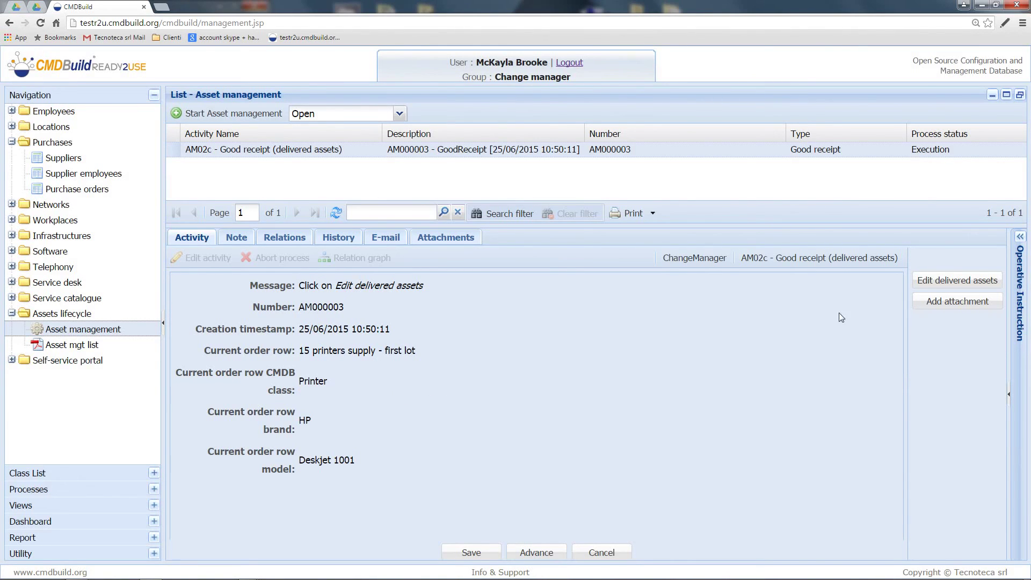
Open the delivered assets list and the first Deskjet 1001 printer's edit form
{"action": "left_click", "coordinate": [924, 279]}
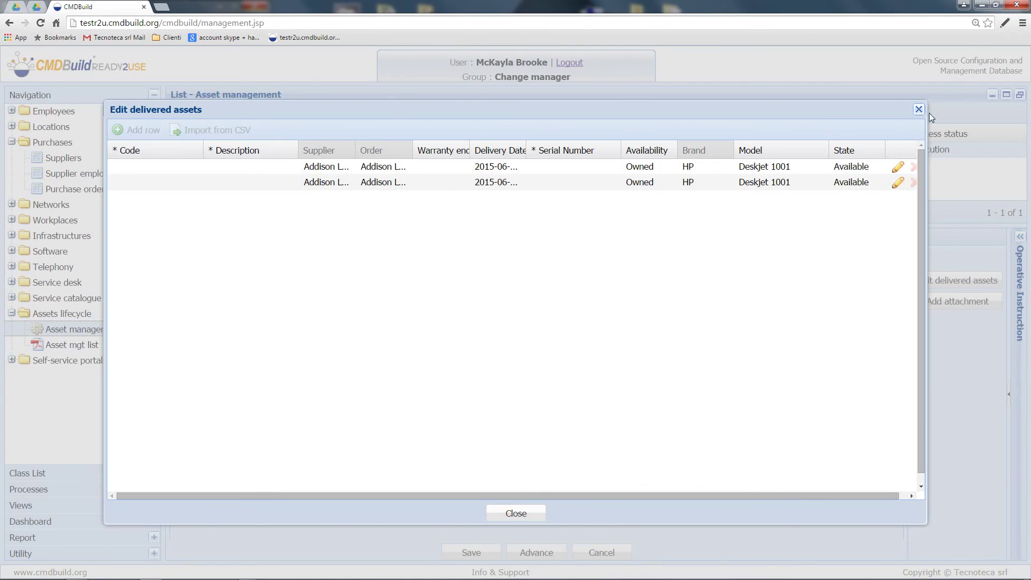
{"action": "left_click", "coordinate": [898, 168]}
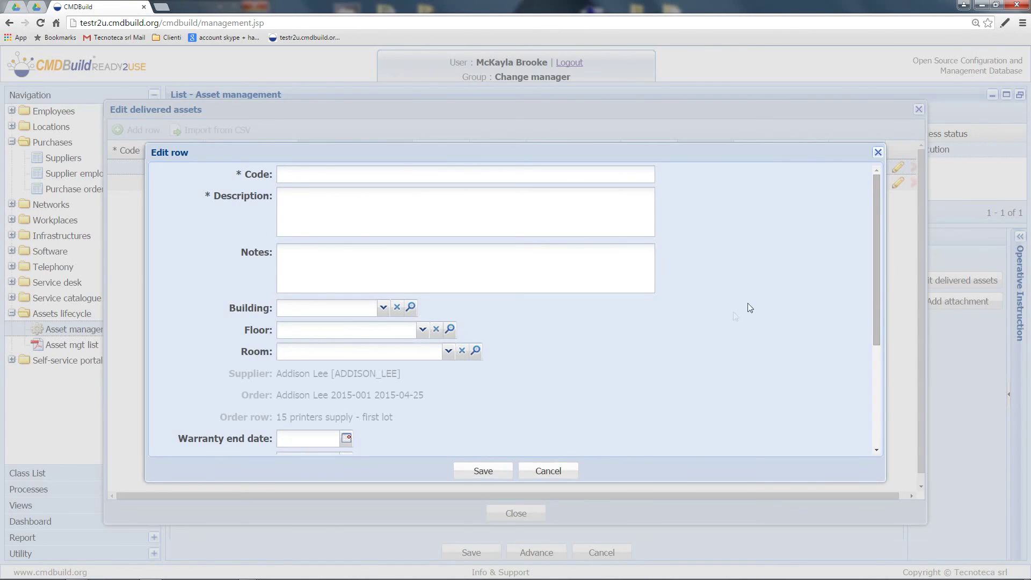
Review the asset edit form's fields, then cancel it unsaved and return to the delivered list
{"action": "scroll", "coordinate": [693, 325], "scroll_direction": "down", "scroll_amount": 5}
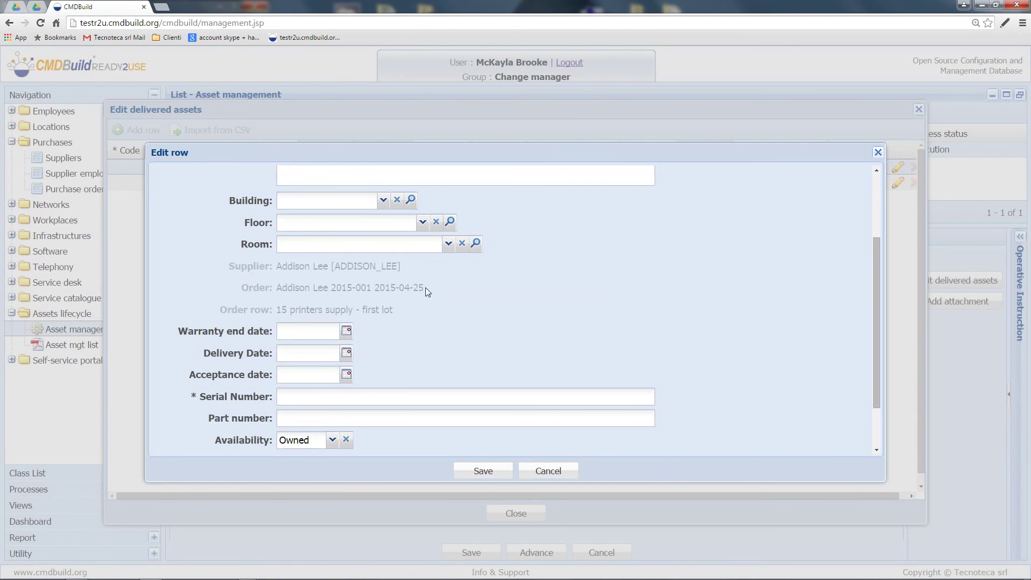
{"action": "scroll", "coordinate": [420, 314], "scroll_direction": "down", "scroll_amount": 2}
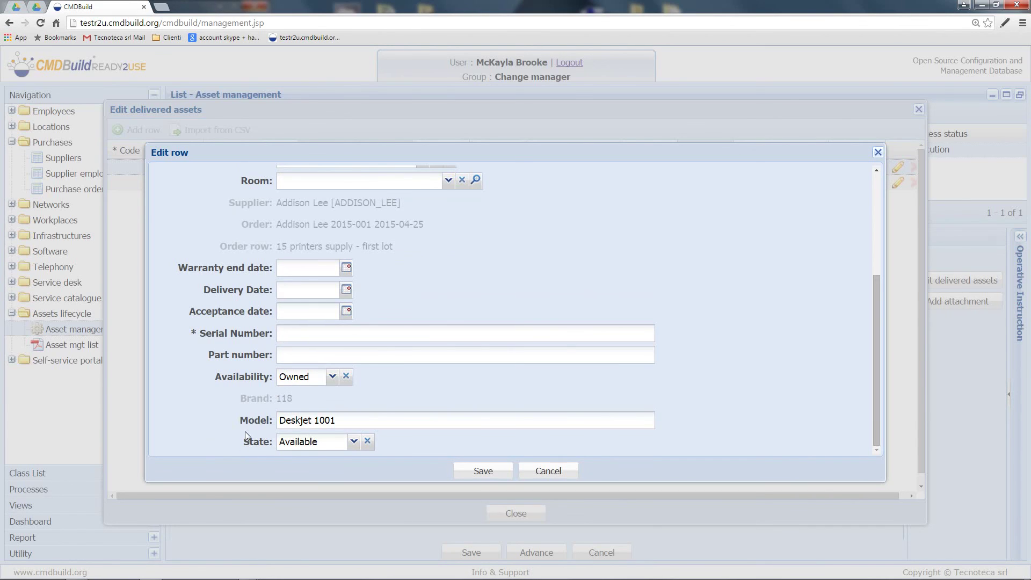
{"action": "scroll", "coordinate": [245, 430], "scroll_direction": "up", "scroll_amount": 5}
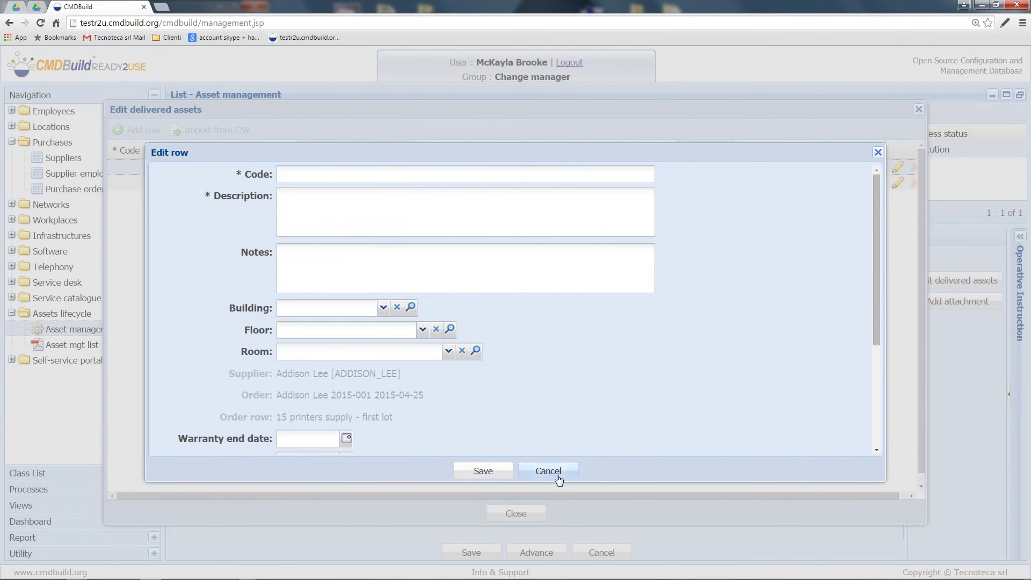
{"action": "left_click", "coordinate": [547, 472]}
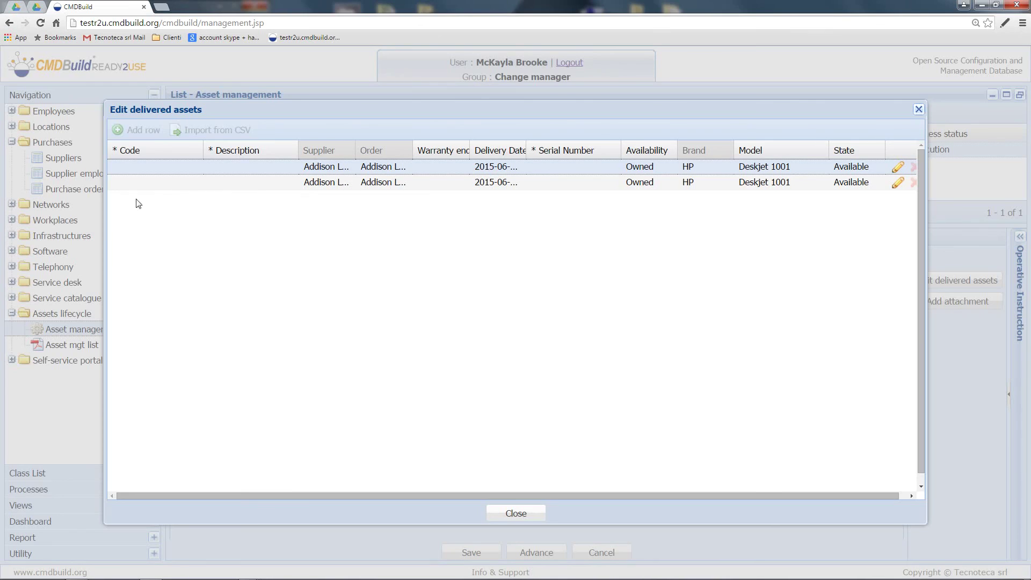
{"action": "left_click", "coordinate": [131, 163]}
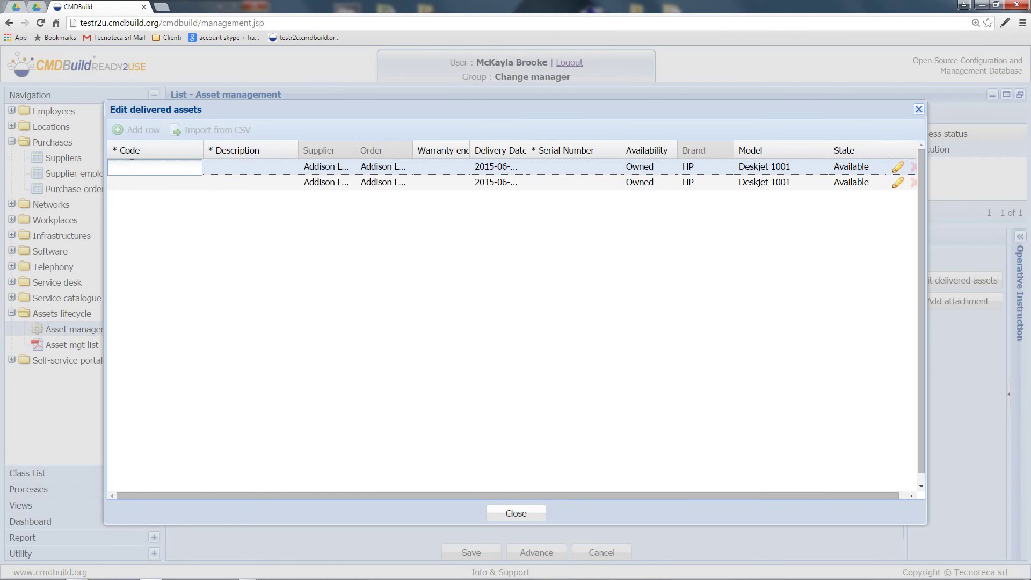
Give the two delivered printers codes 01 and 02 and descriptions test1 and test2
{"action": "type", "text": "01"}
{"action": "left_click", "coordinate": [123, 185]}
{"action": "type", "text": "02"}
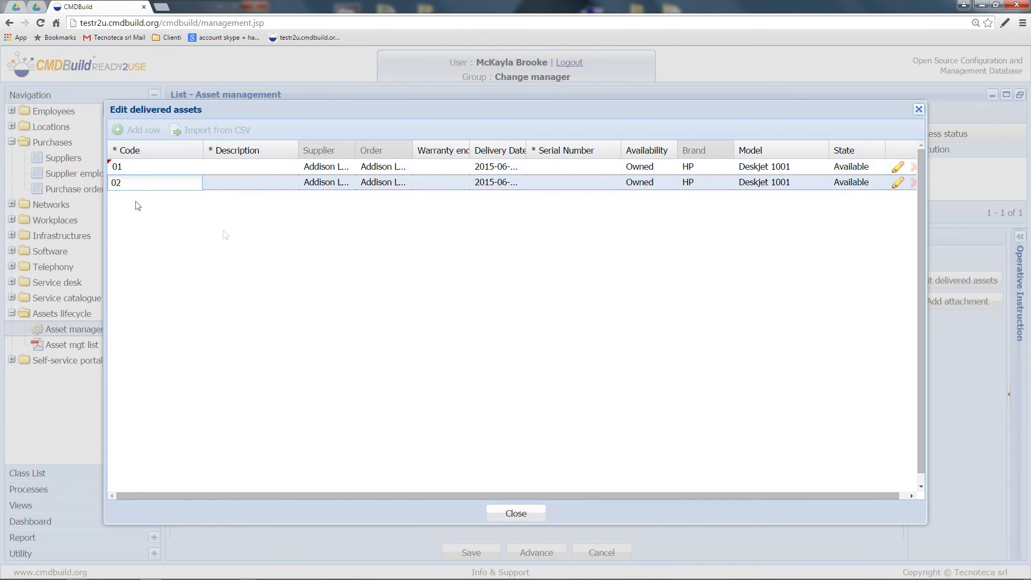
{"action": "left_click", "coordinate": [228, 233]}
{"action": "left_click", "coordinate": [249, 160]}
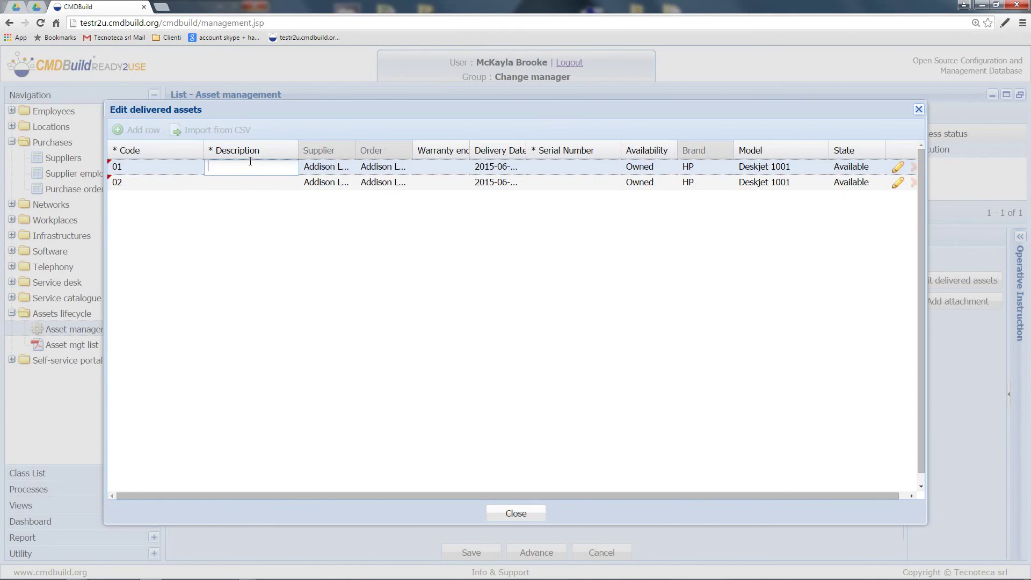
{"action": "type", "text": "test1"}
{"action": "left_click", "coordinate": [252, 182]}
{"action": "type", "text": "test2"}
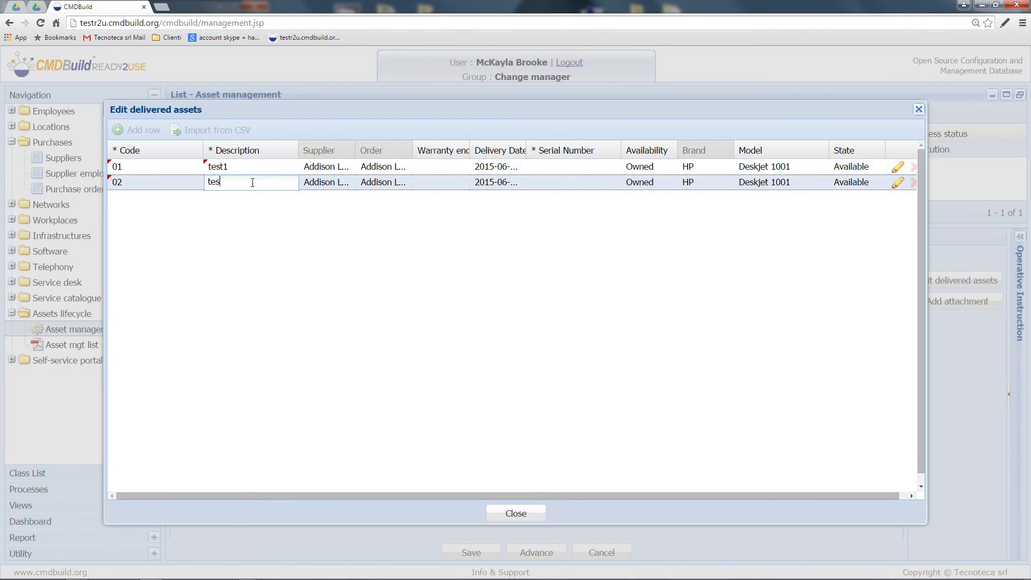
Enter serial numbers S001 and S002 for the two printers
{"action": "left_click", "coordinate": [567, 166]}
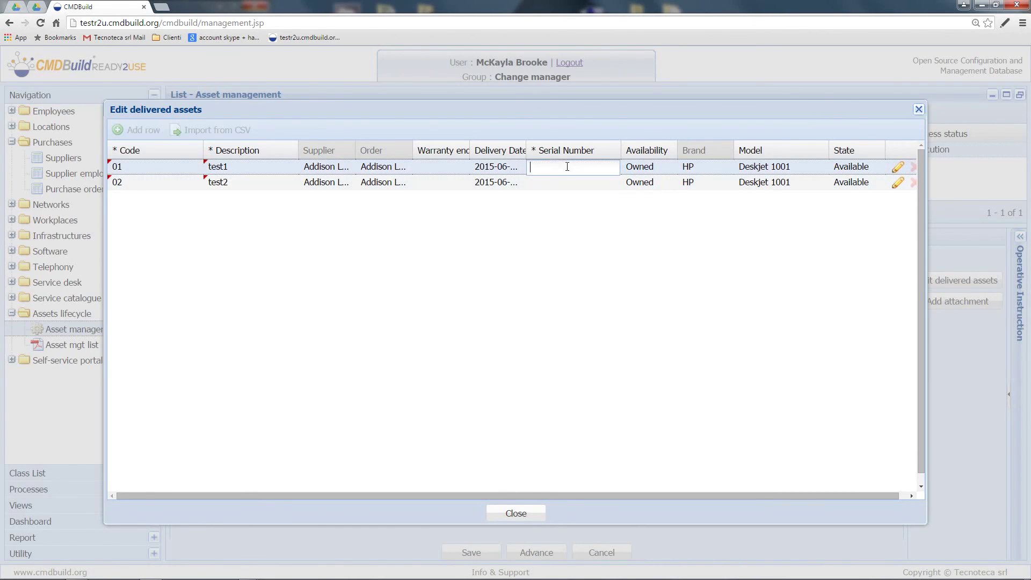
{"action": "type", "text": "S001"}
{"action": "left_click", "coordinate": [548, 183]}
{"action": "type", "text": "S00"}
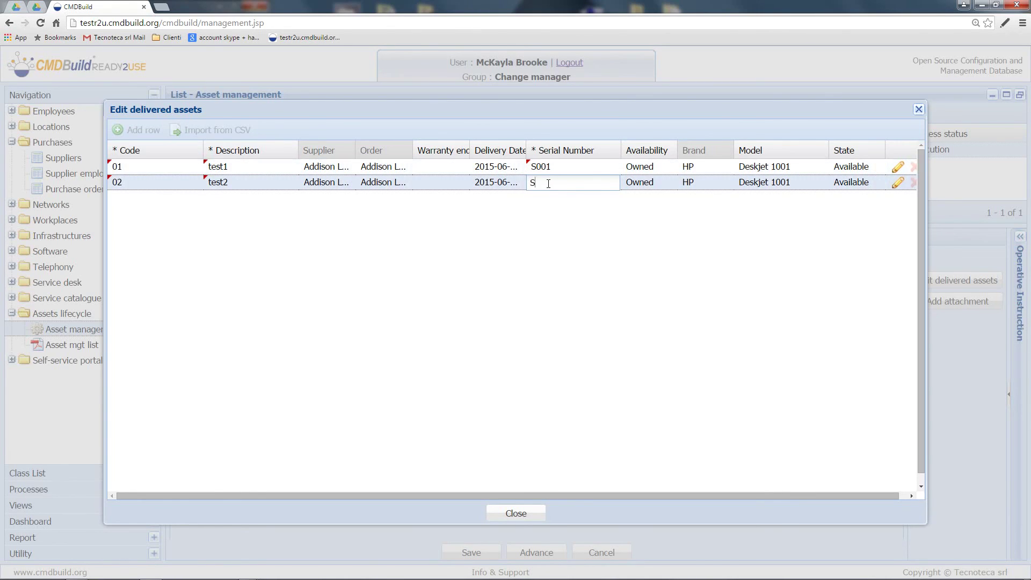
{"action": "type", "text": "2"}
{"action": "left_click", "coordinate": [517, 270]}
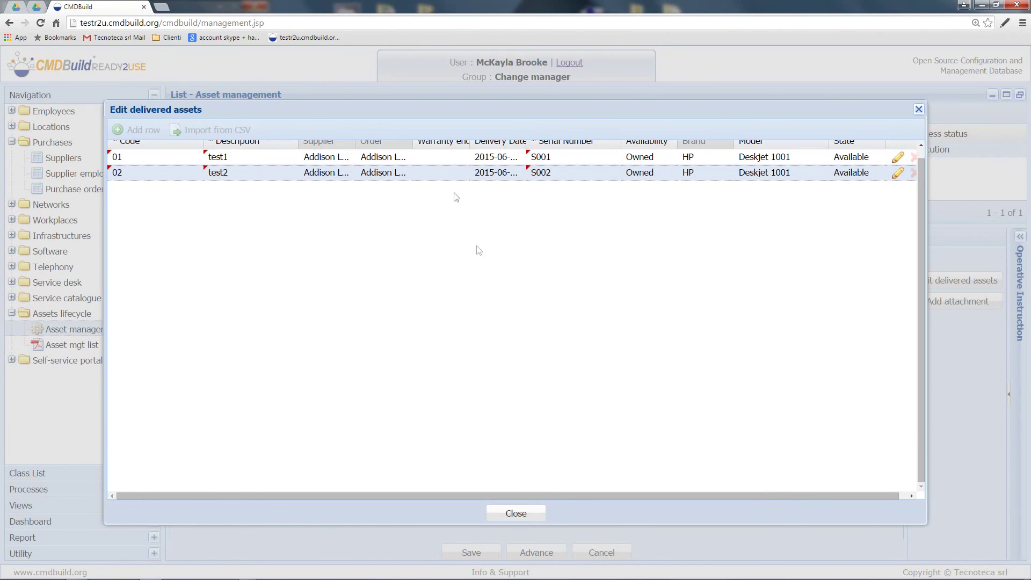
Set June warranty end dates for both printers (row 02's year changed to 2017), then close and advance
{"action": "left_click", "coordinate": [446, 164]}
{"action": "left_click", "coordinate": [463, 168]}
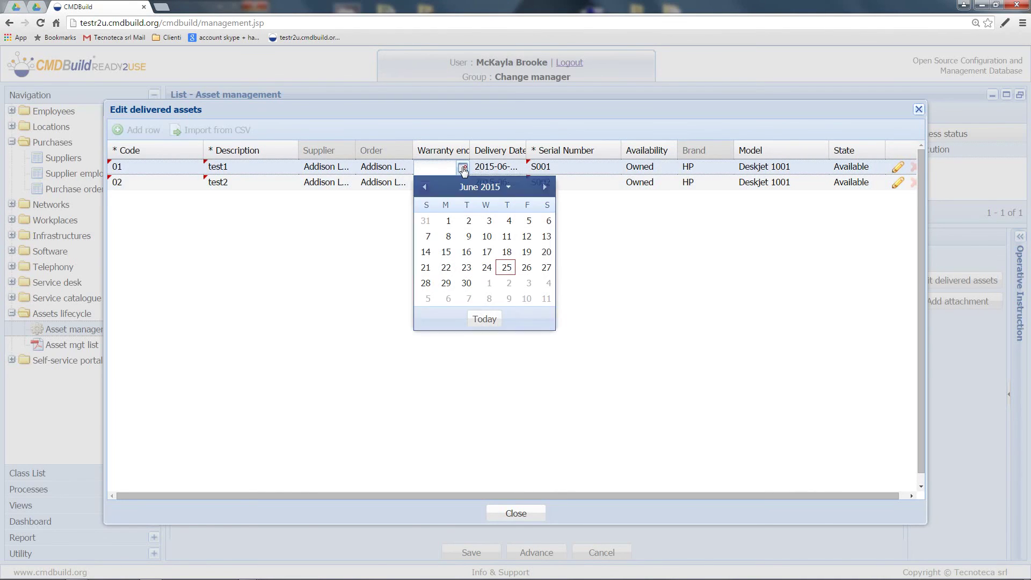
{"action": "left_click", "coordinate": [504, 267]}
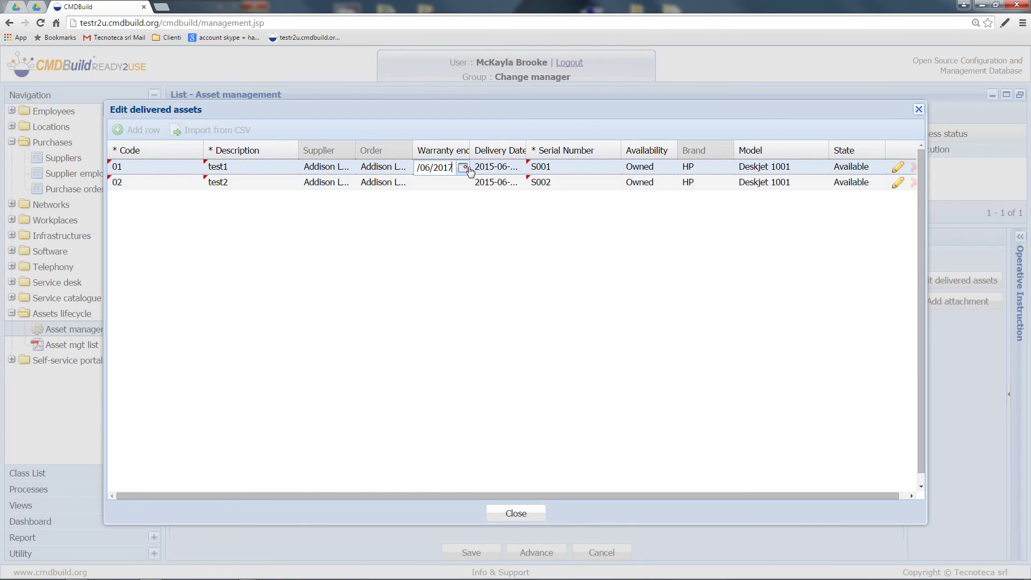
{"action": "left_click", "coordinate": [465, 183]}
{"action": "left_click", "coordinate": [465, 183]}
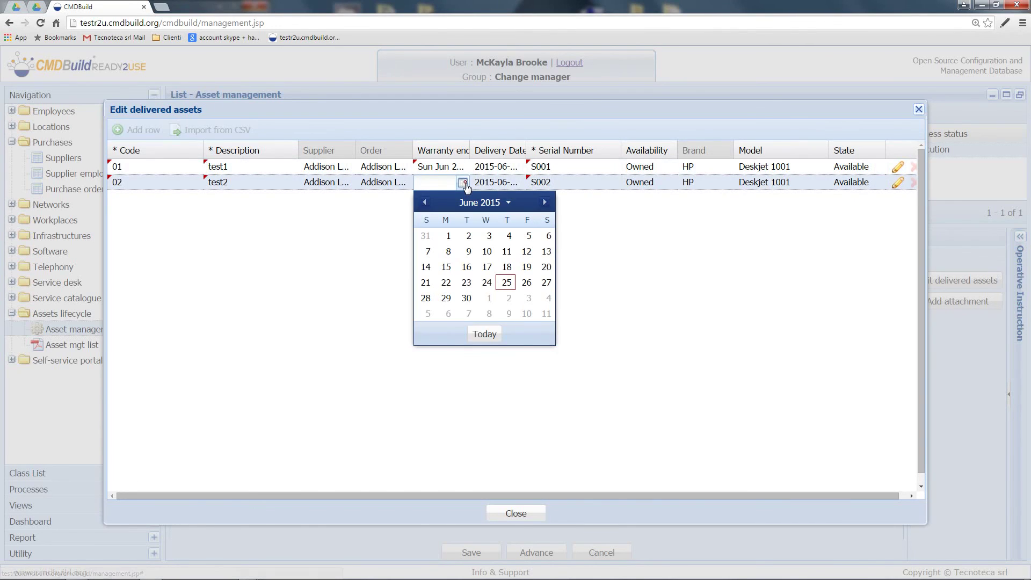
{"action": "left_click", "coordinate": [503, 282]}
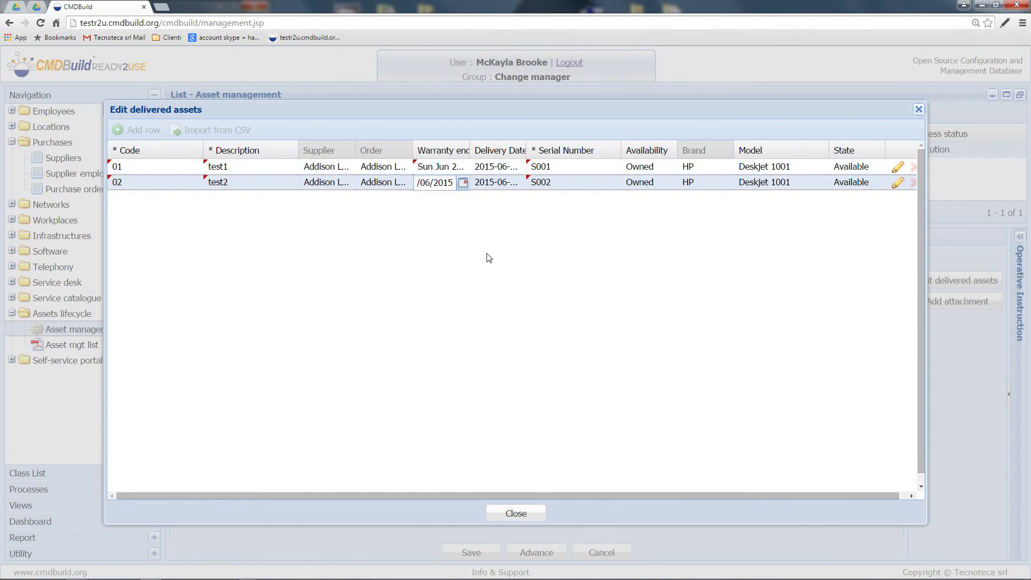
{"action": "key", "text": "BackSpace"}
{"action": "type", "text": "7"}
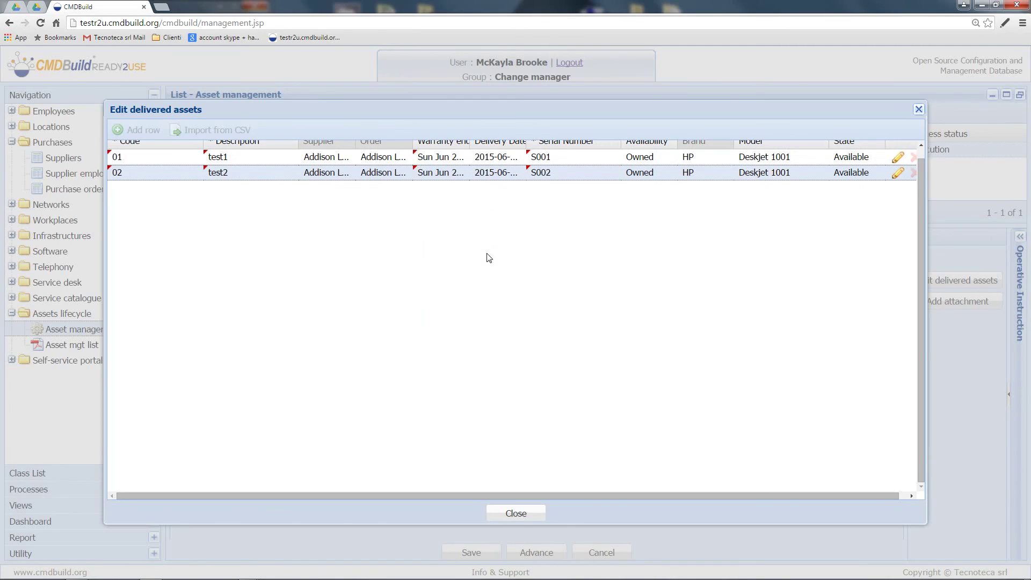
{"action": "left_click", "coordinate": [488, 256]}
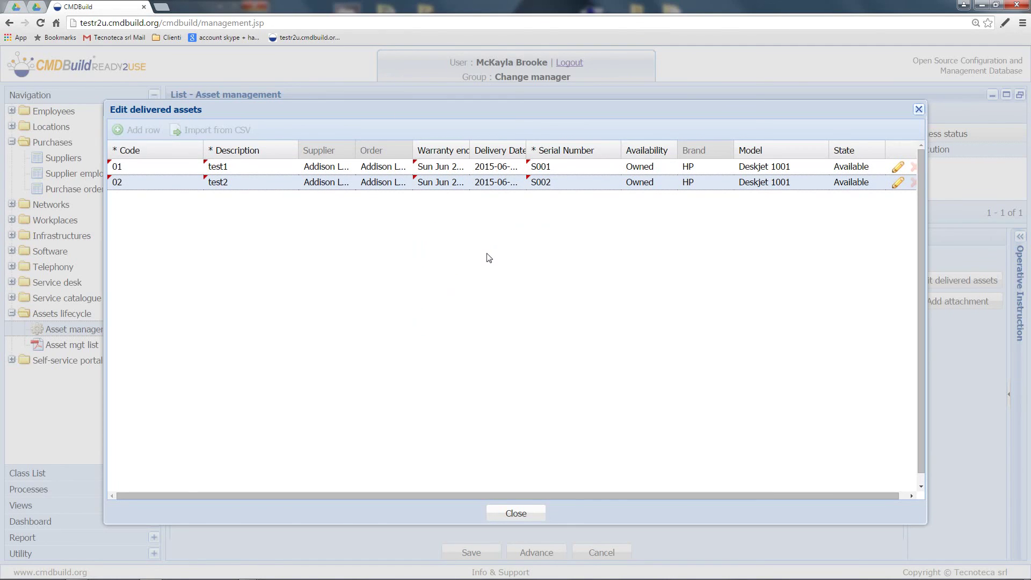
{"action": "left_click", "coordinate": [519, 513]}
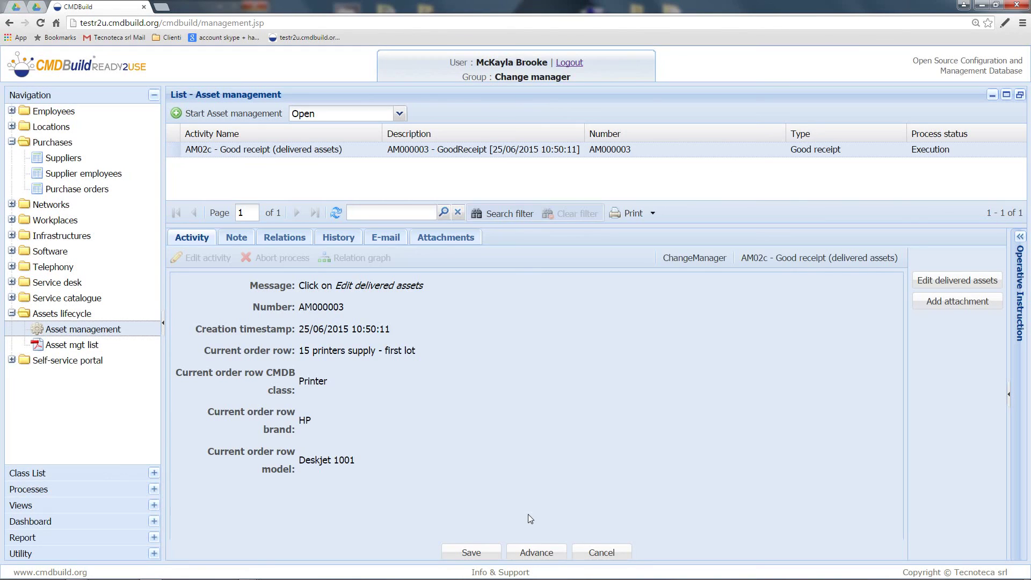
{"action": "left_click", "coordinate": [537, 553]}
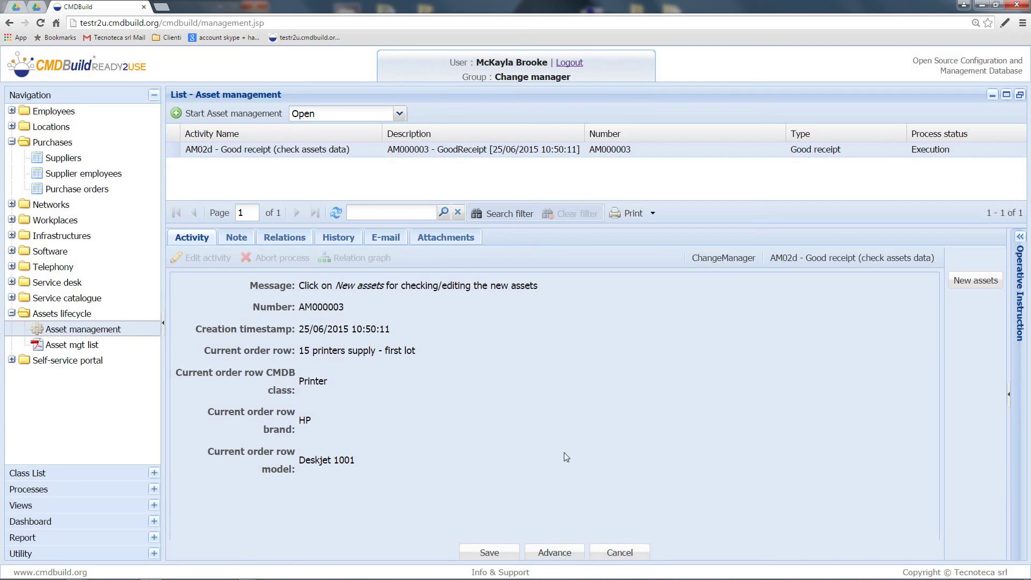
Check printer 01's general, Location and Administrative Data details in New assets, then close and advance
{"action": "left_click", "coordinate": [994, 284]}
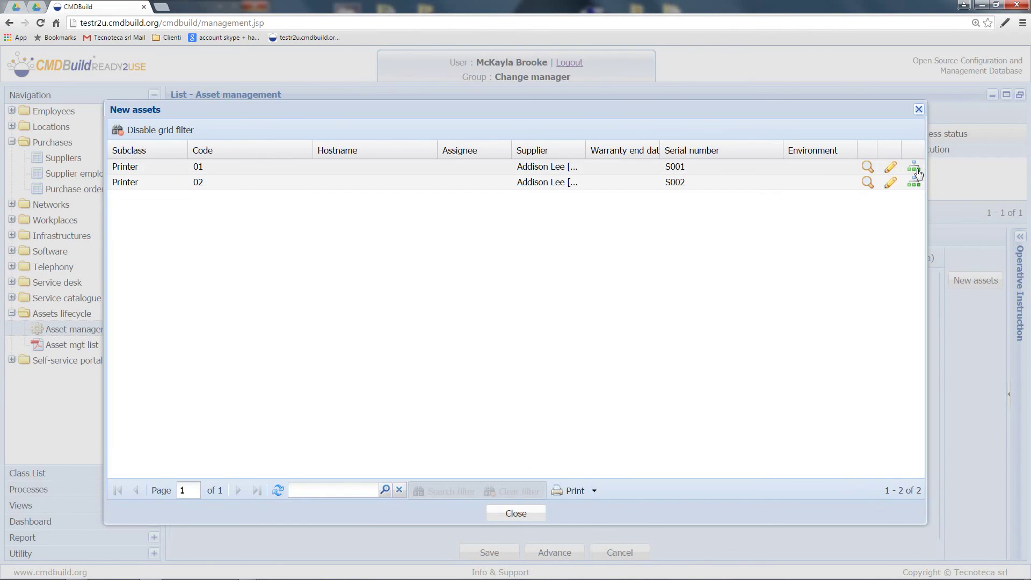
{"action": "left_click", "coordinate": [889, 168]}
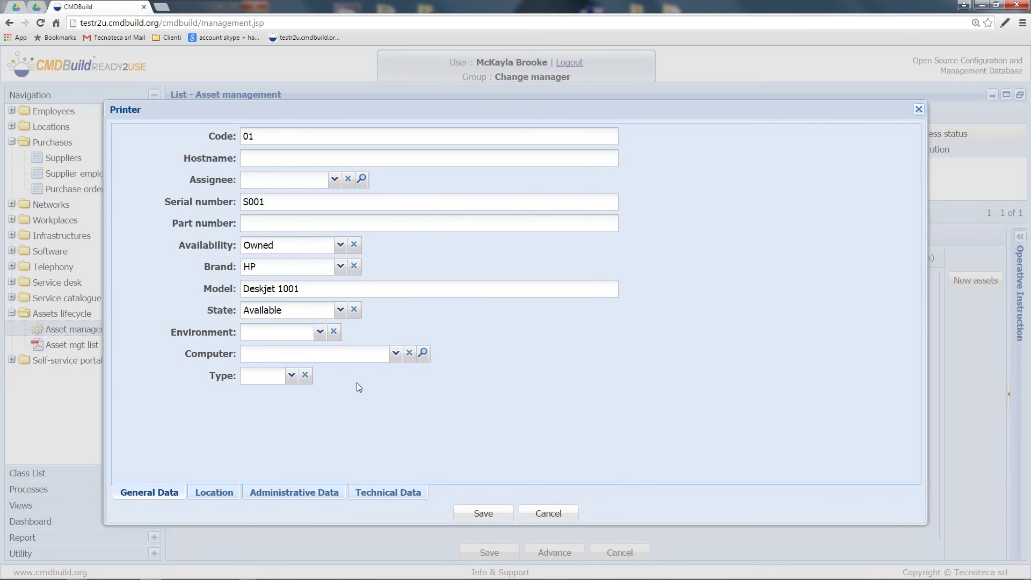
{"action": "left_click", "coordinate": [220, 492]}
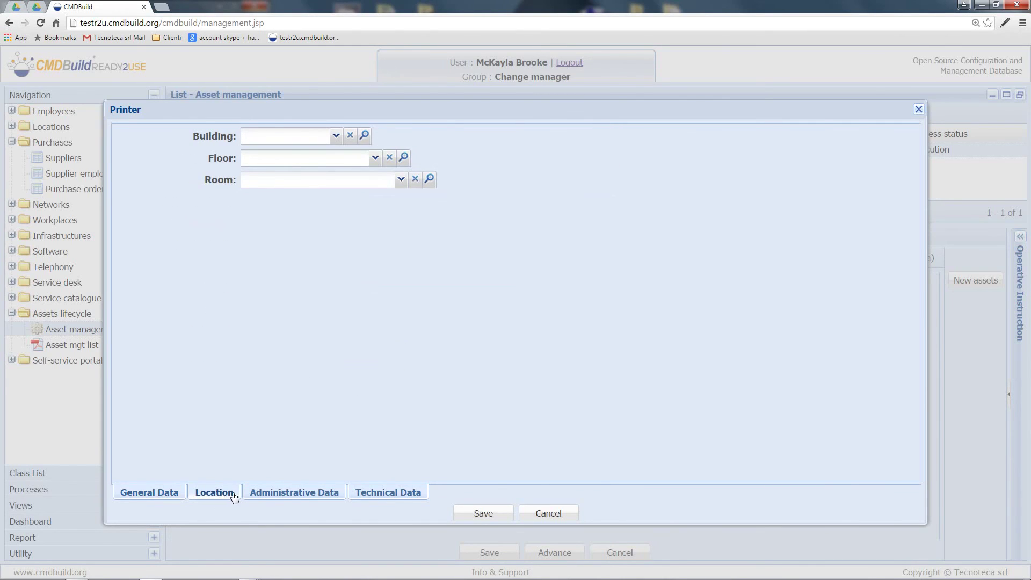
{"action": "left_click", "coordinate": [293, 493]}
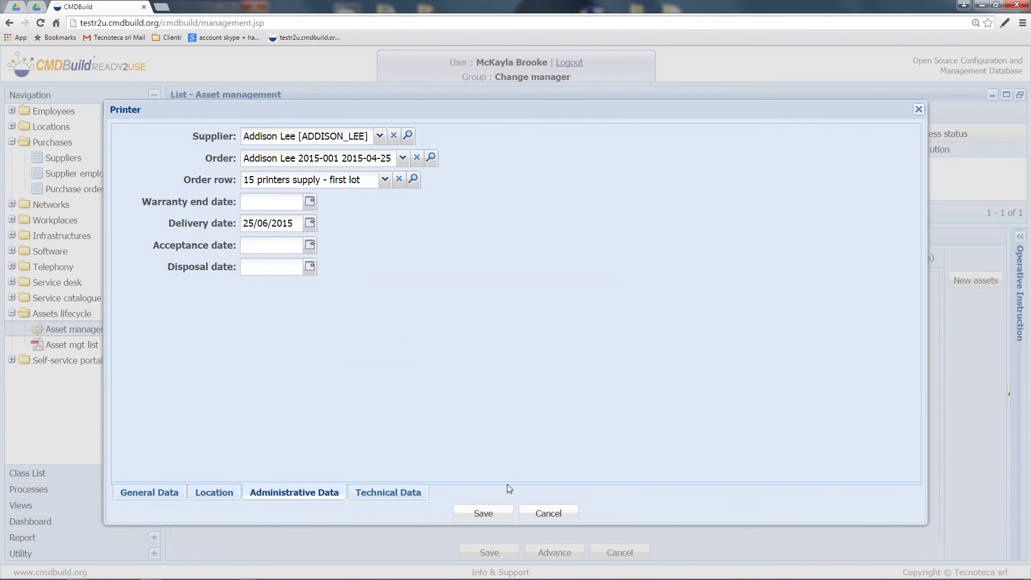
{"action": "left_click", "coordinate": [558, 516]}
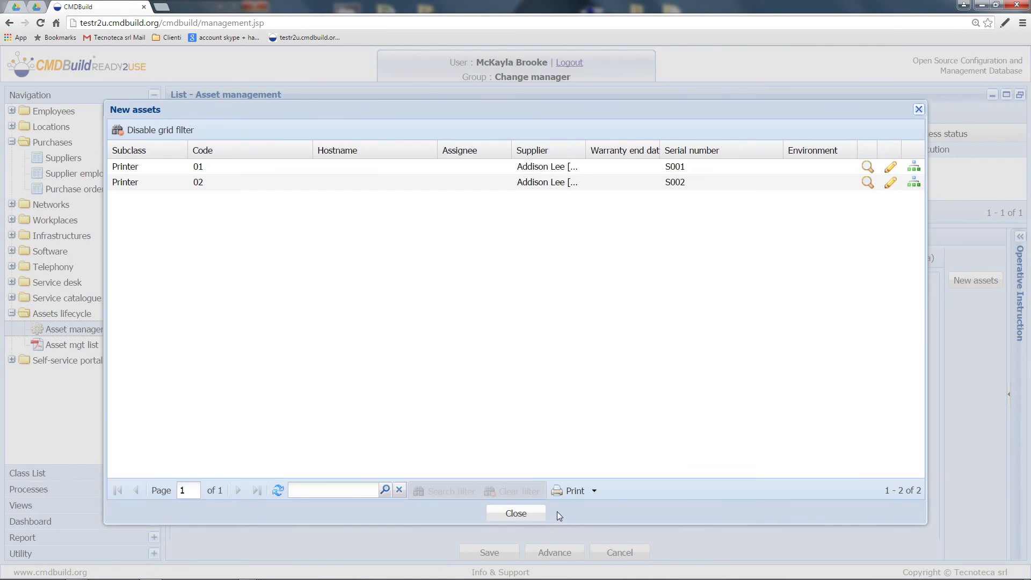
{"action": "left_click", "coordinate": [509, 514]}
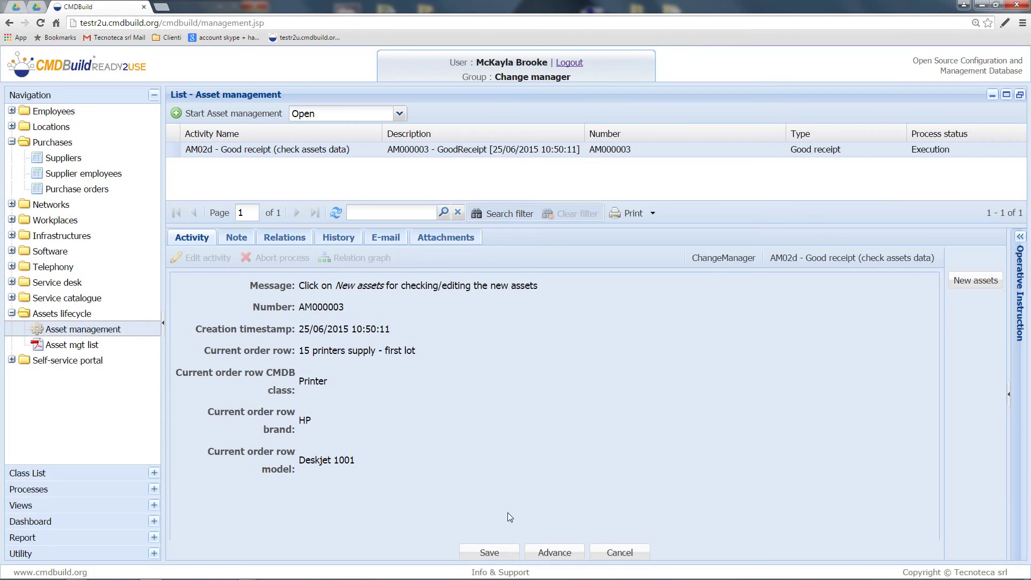
{"action": "left_click", "coordinate": [555, 553]}
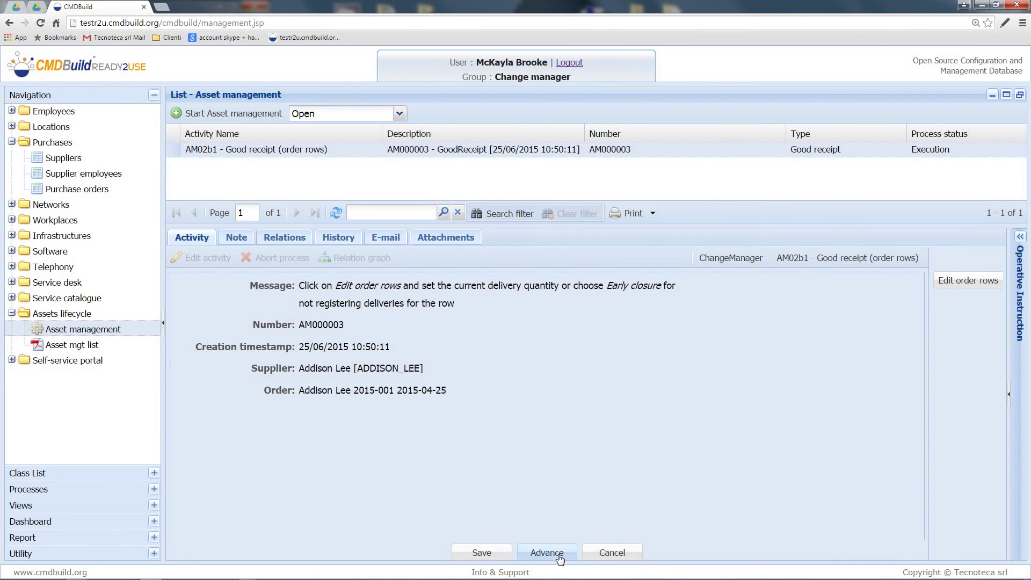
Tick Early closure on both rows of order 2015-001 and close the order rows editor
{"action": "left_click", "coordinate": [949, 279]}
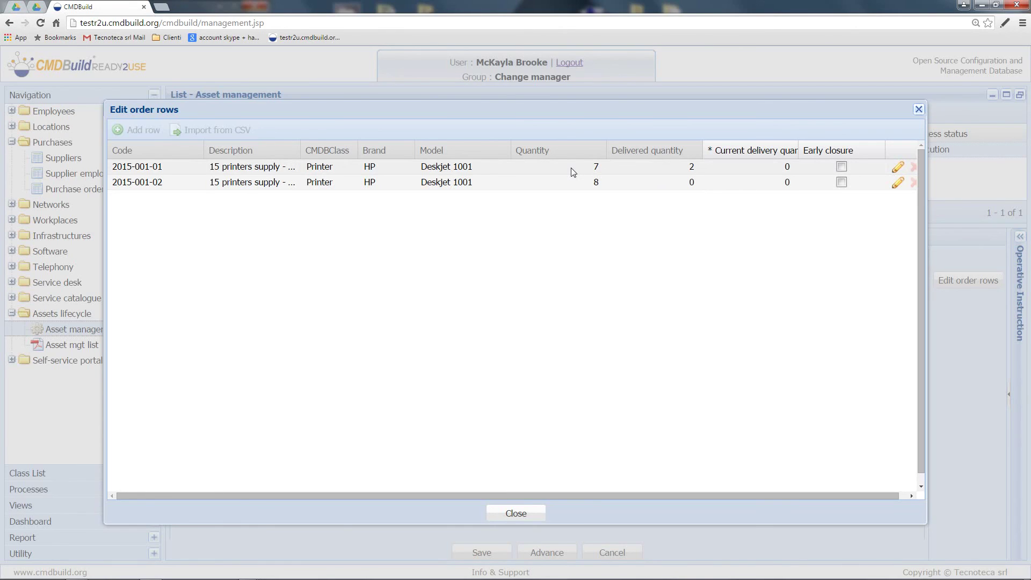
{"action": "left_click", "coordinate": [841, 167]}
{"action": "left_click", "coordinate": [842, 182]}
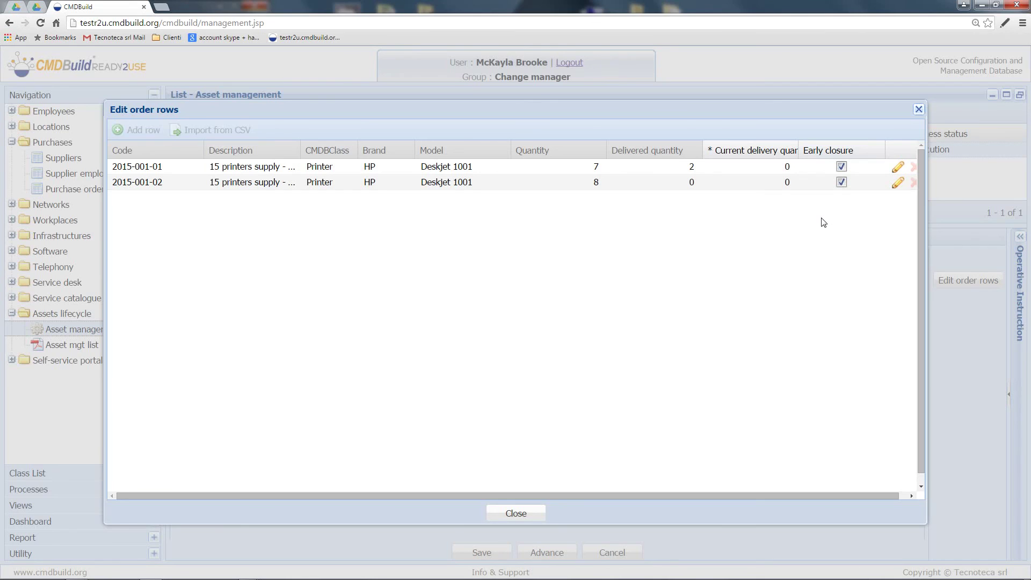
{"action": "left_click", "coordinate": [515, 513]}
Confirm the early closure to finish the good receipt, then go to the purchase orders list
{"action": "left_click", "coordinate": [549, 553]}
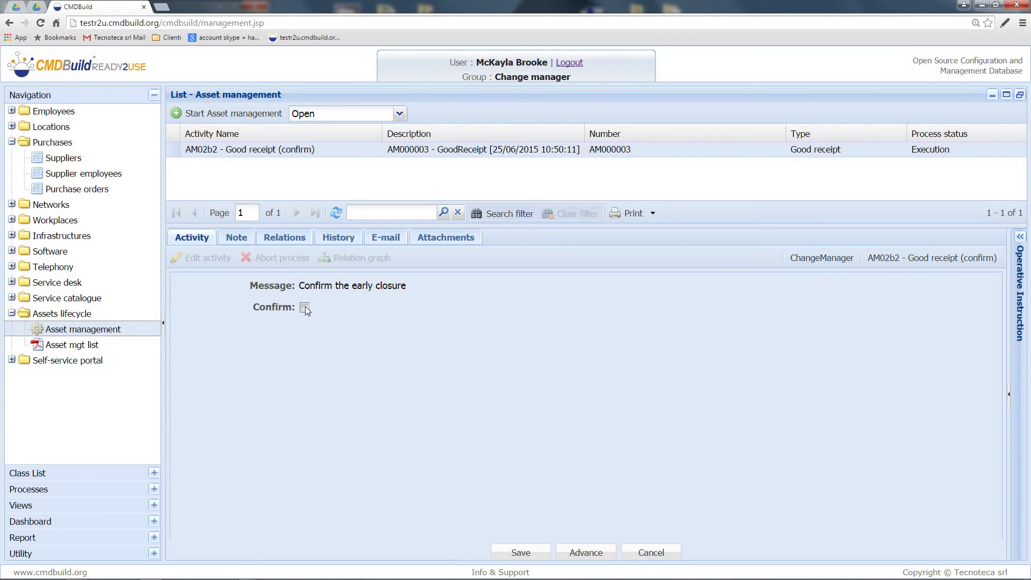
{"action": "left_click", "coordinate": [580, 550]}
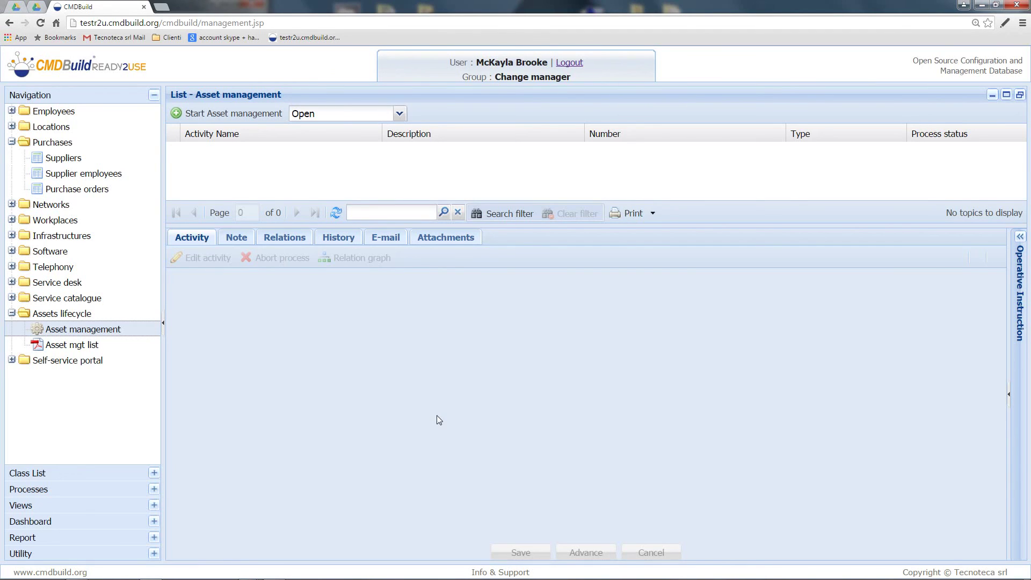
{"action": "left_click", "coordinate": [118, 189]}
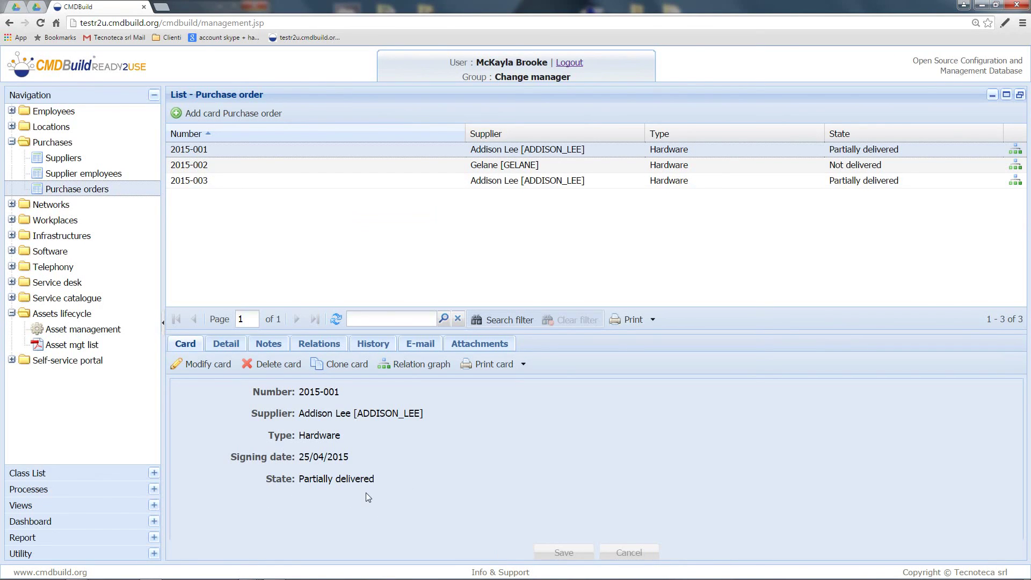
Review order 2015-001's rows for early closure, leave the first row unchanged, and return to Asset management
{"action": "left_click", "coordinate": [227, 346]}
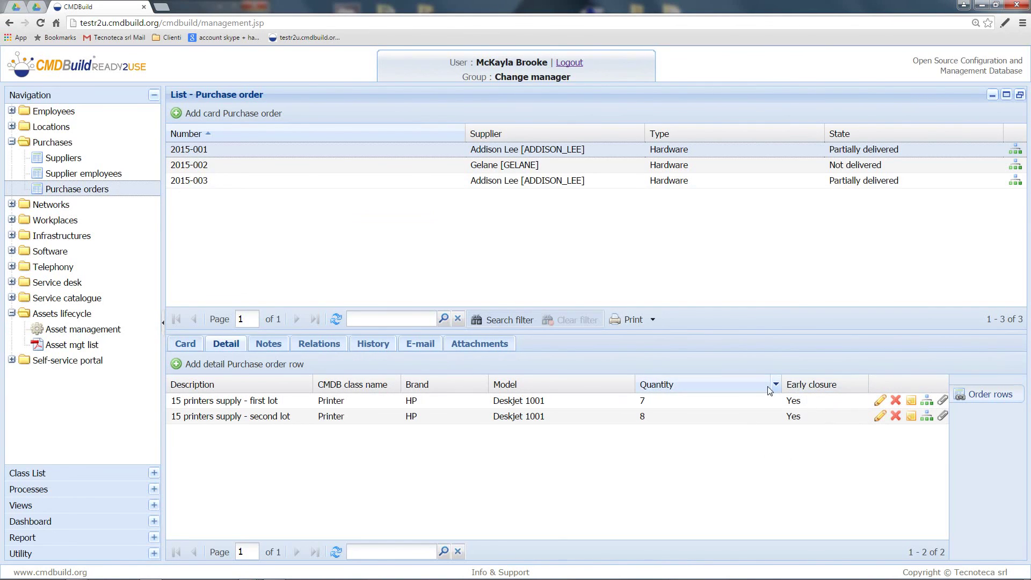
{"action": "left_click", "coordinate": [880, 401]}
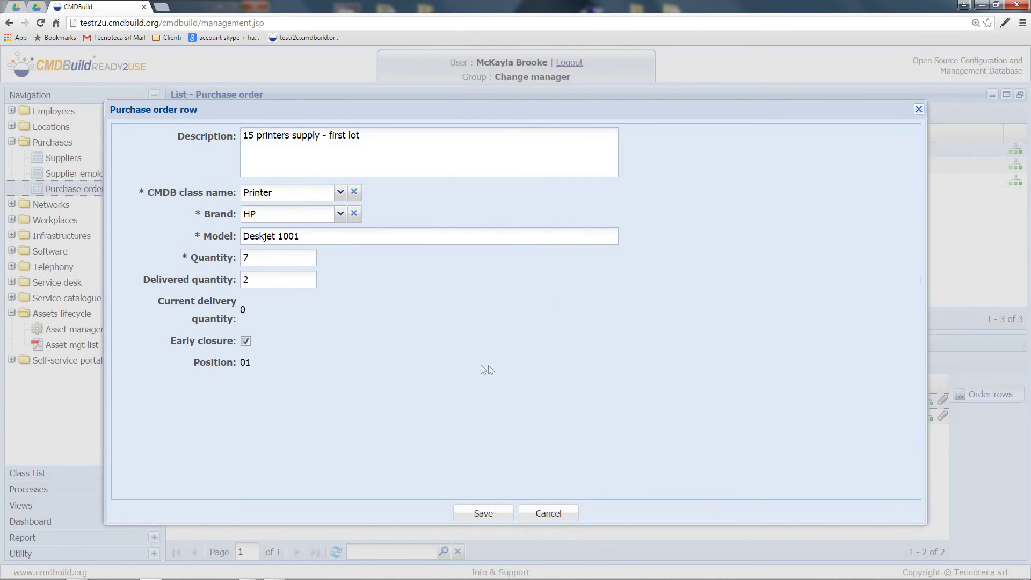
{"action": "double_click", "coordinate": [271, 279]}
{"action": "left_click", "coordinate": [419, 344]}
{"action": "left_click", "coordinate": [557, 514]}
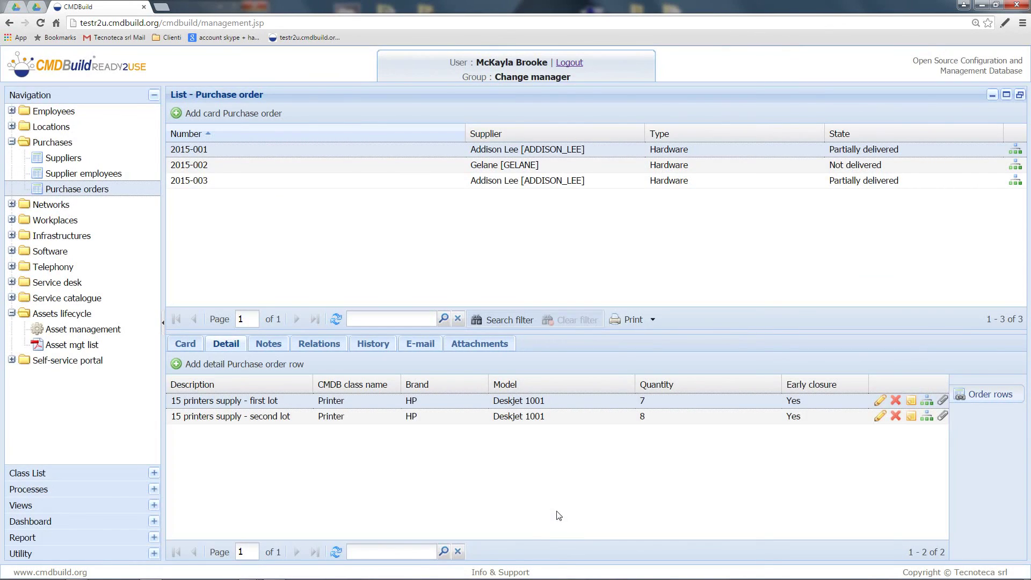
{"action": "left_click", "coordinate": [83, 329]}
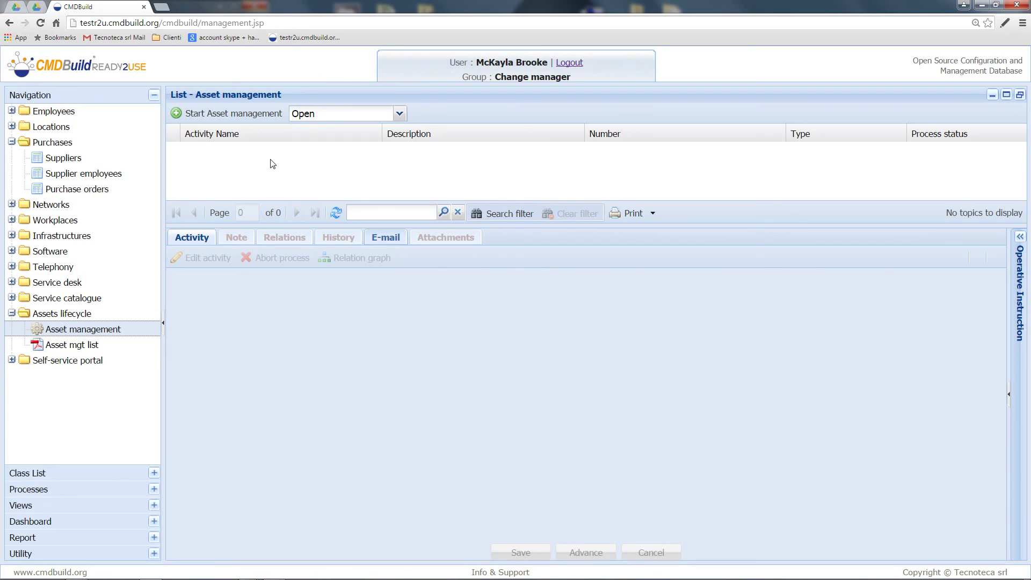
Start a new asset management process of type Assignment, creating AM000005
{"action": "left_click", "coordinate": [240, 115]}
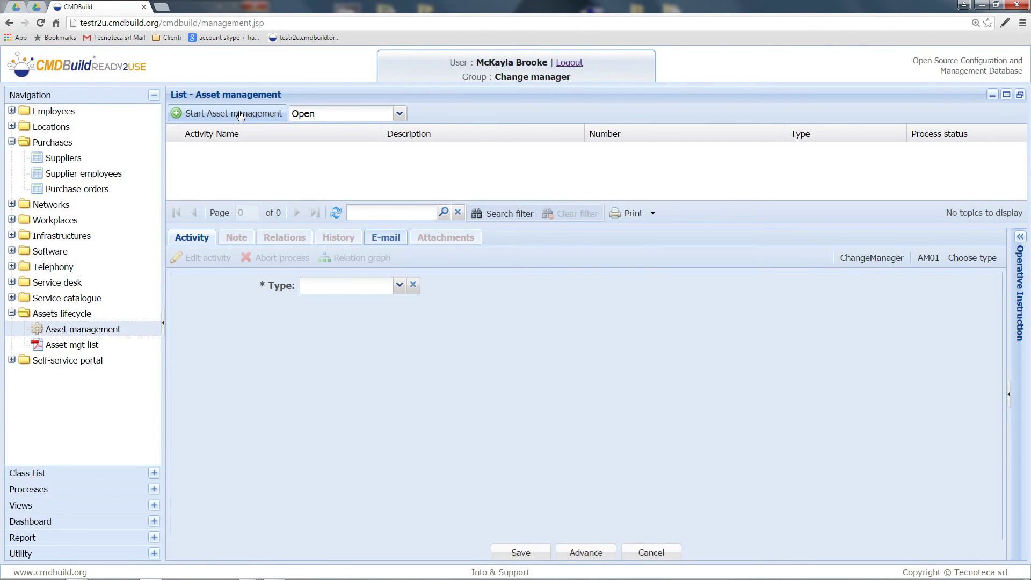
{"action": "left_click", "coordinate": [400, 287]}
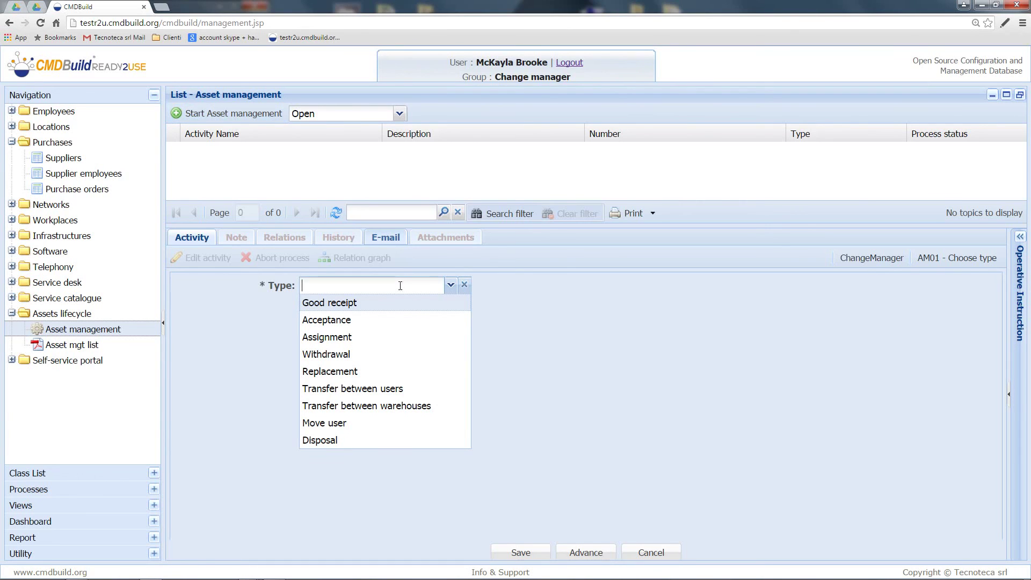
{"action": "left_click", "coordinate": [392, 336]}
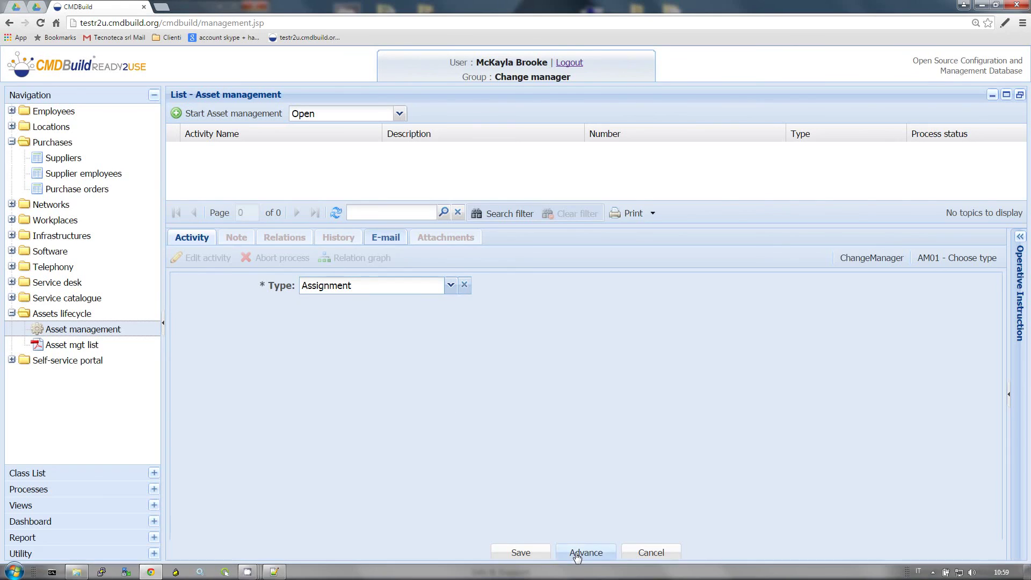
{"action": "left_click", "coordinate": [575, 549]}
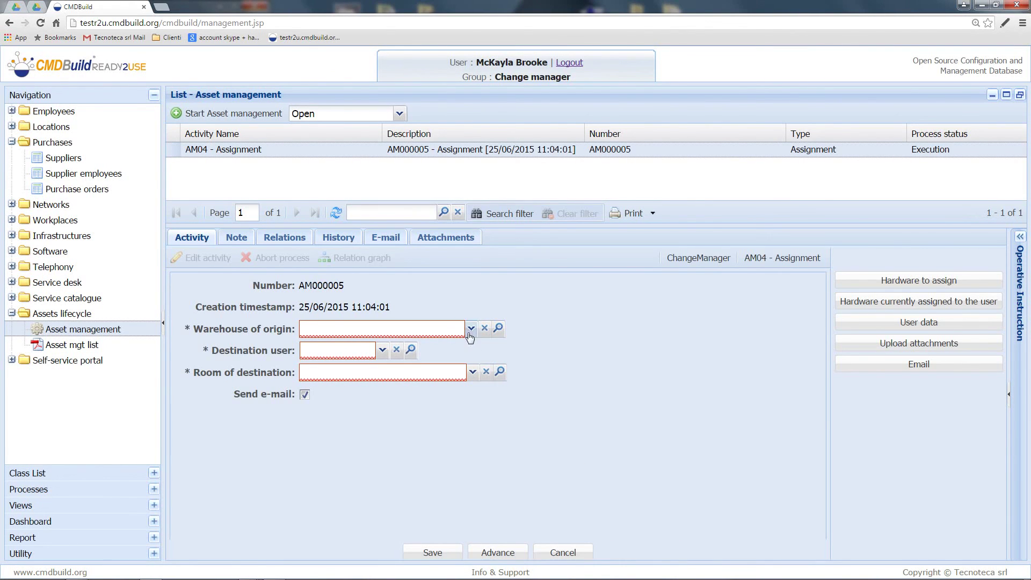
Set origin AC Aon Center - 01 - R01, the destination employee and room LMT Legg Mason Tower - 00 - R01, then list assignable hardware
{"action": "left_click", "coordinate": [471, 329]}
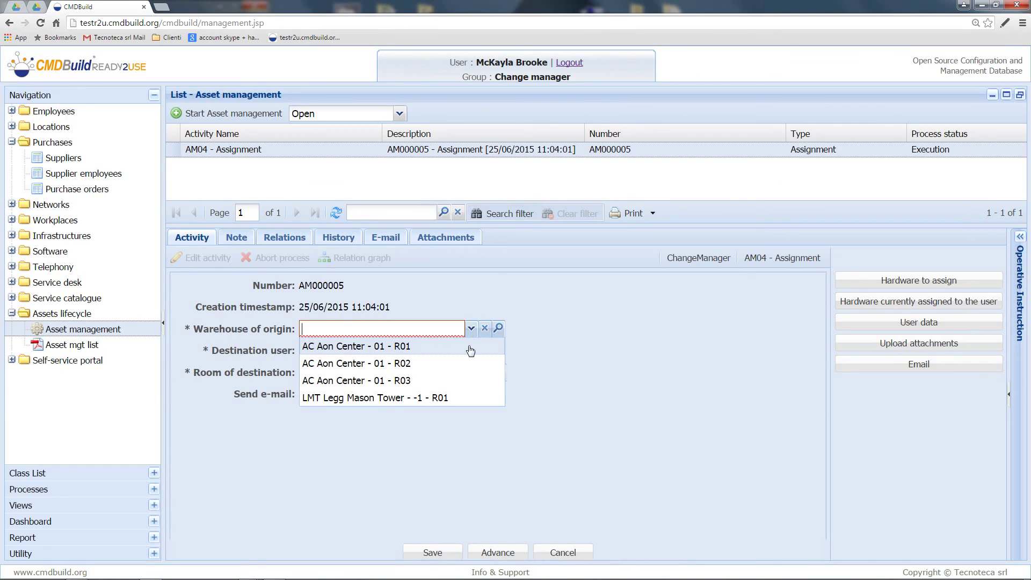
{"action": "left_click", "coordinate": [470, 351]}
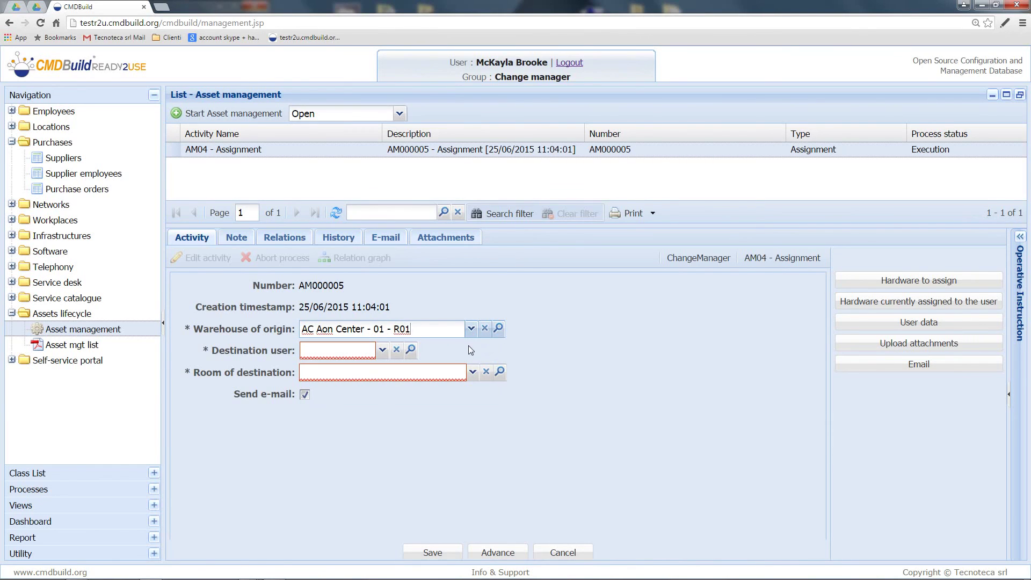
{"action": "left_click", "coordinate": [384, 352]}
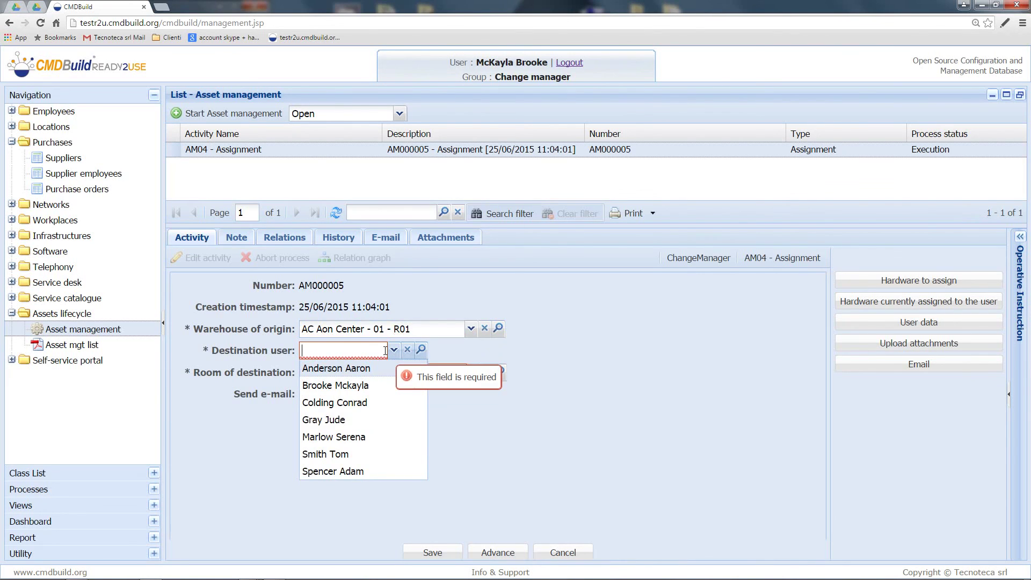
{"action": "left_click", "coordinate": [369, 454]}
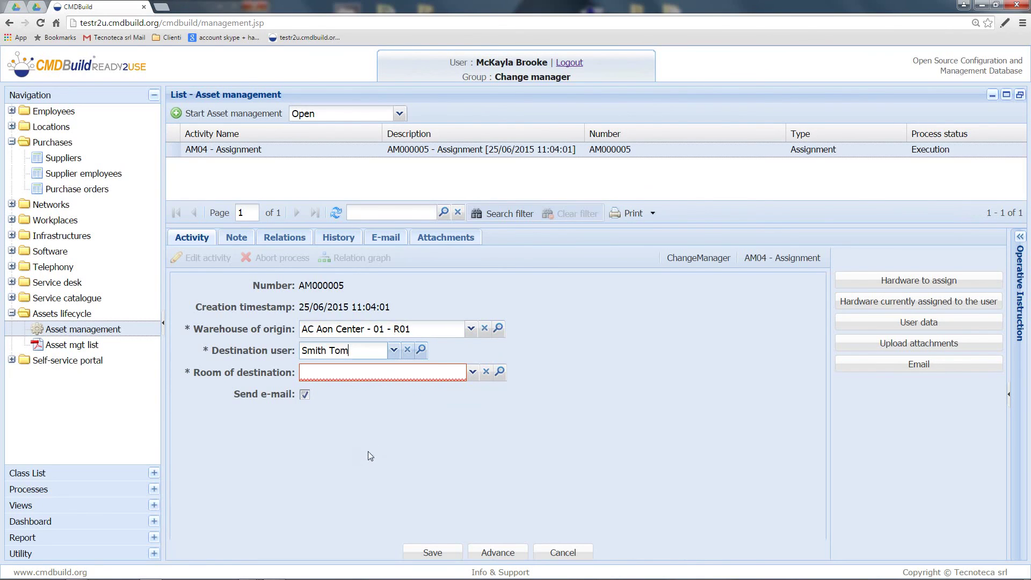
{"action": "left_click", "coordinate": [472, 372]}
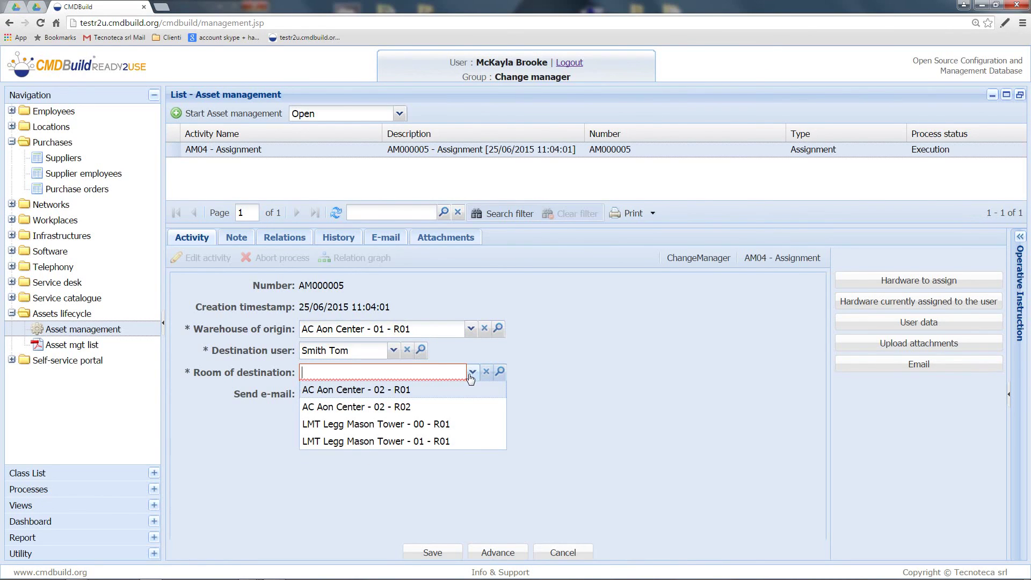
{"action": "left_click", "coordinate": [461, 423]}
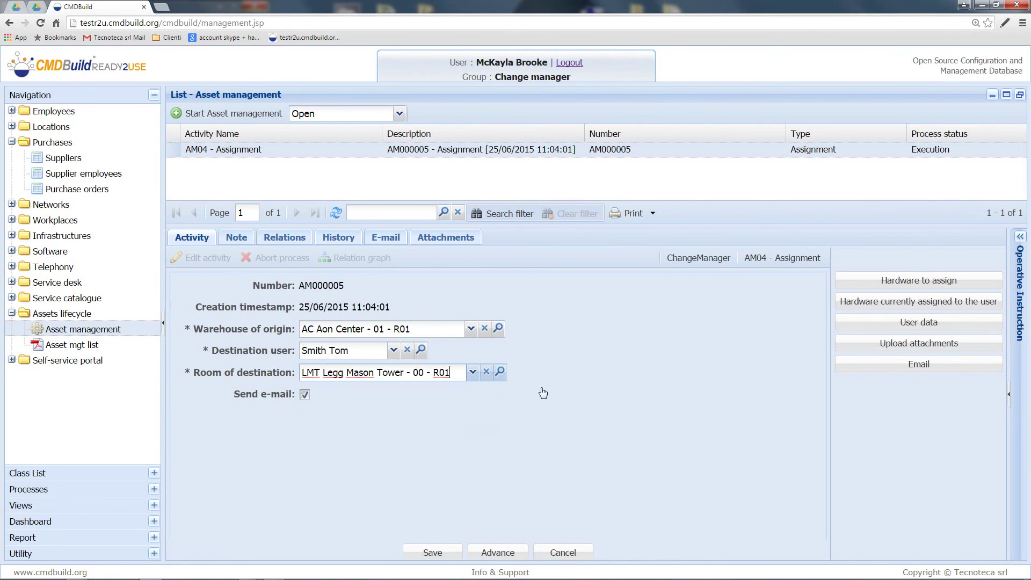
{"action": "left_click", "coordinate": [891, 281]}
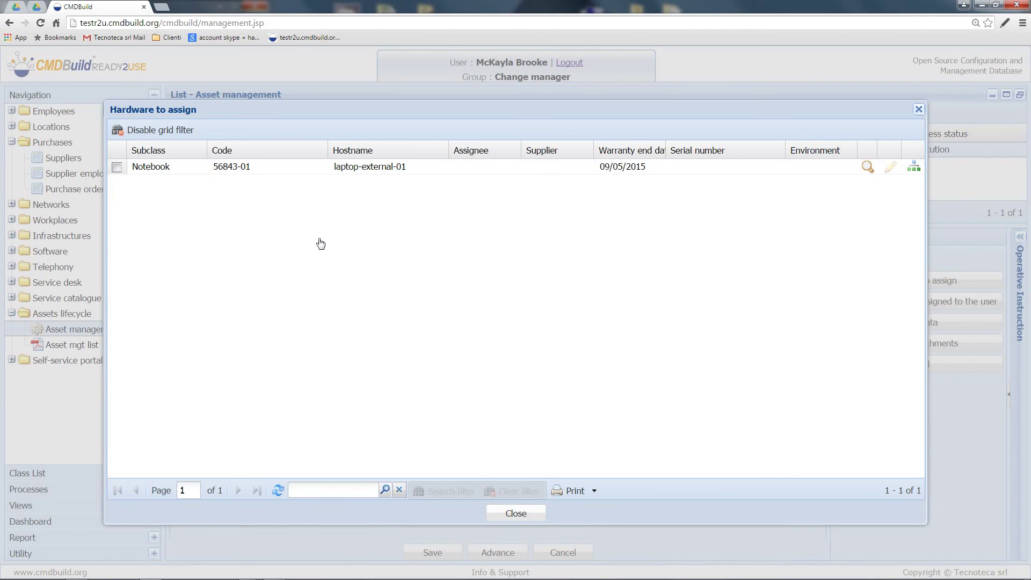
Select Notebook 56843-01 for assignment and review the user's current three Monitors and one Desktop
{"action": "left_click", "coordinate": [117, 168]}
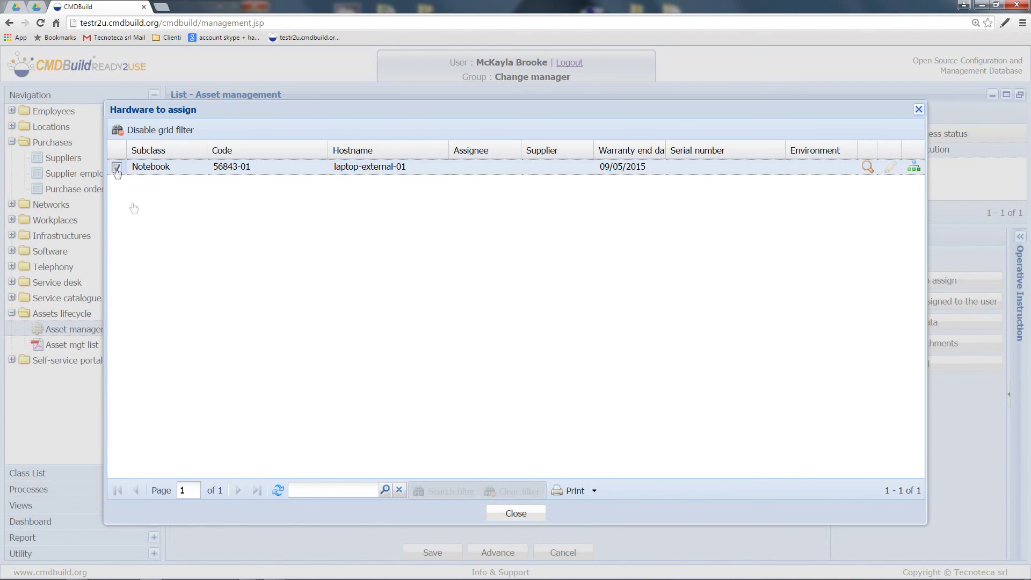
{"action": "left_click", "coordinate": [516, 514]}
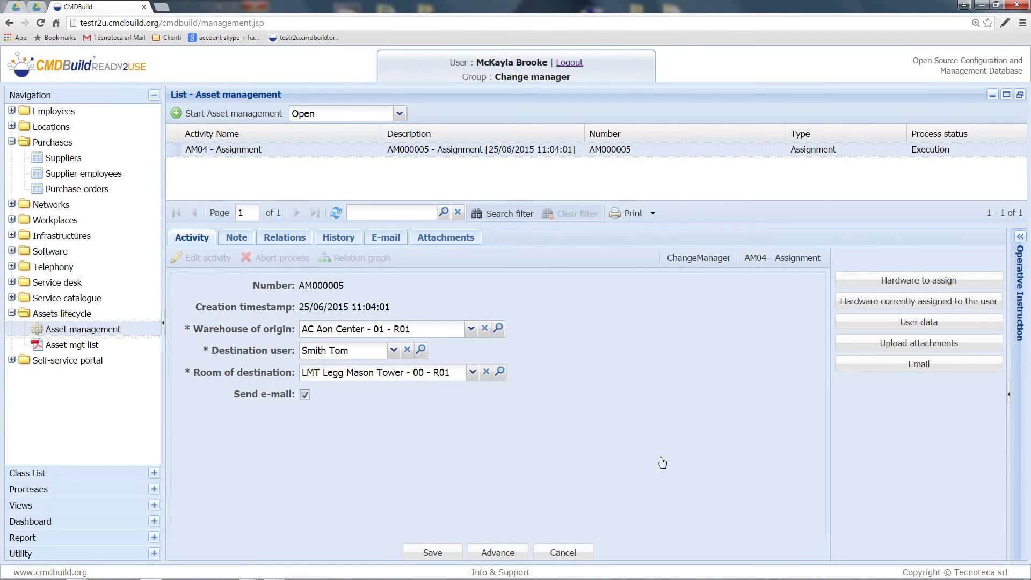
{"action": "left_click", "coordinate": [859, 304]}
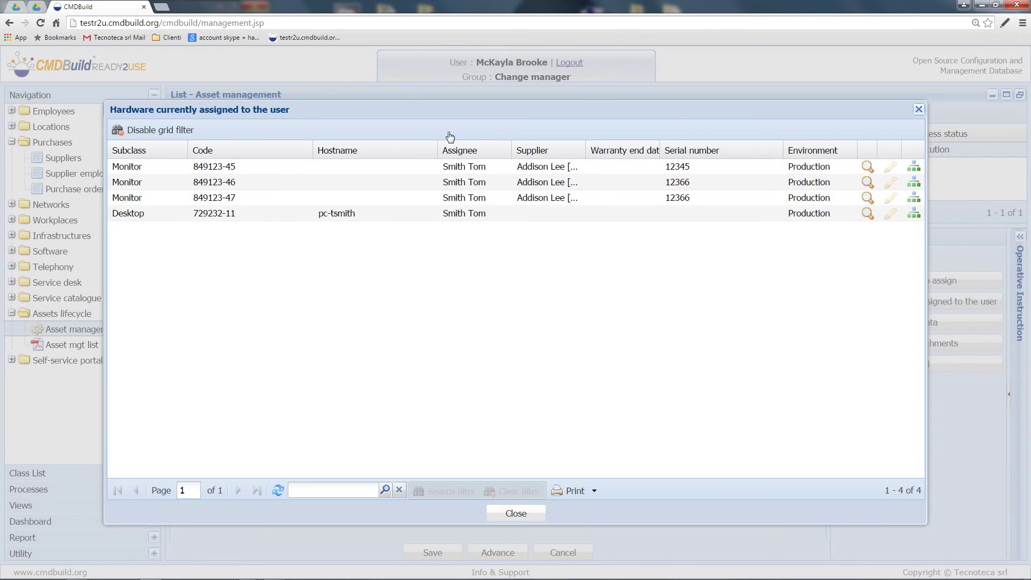
{"action": "left_click", "coordinate": [516, 513]}
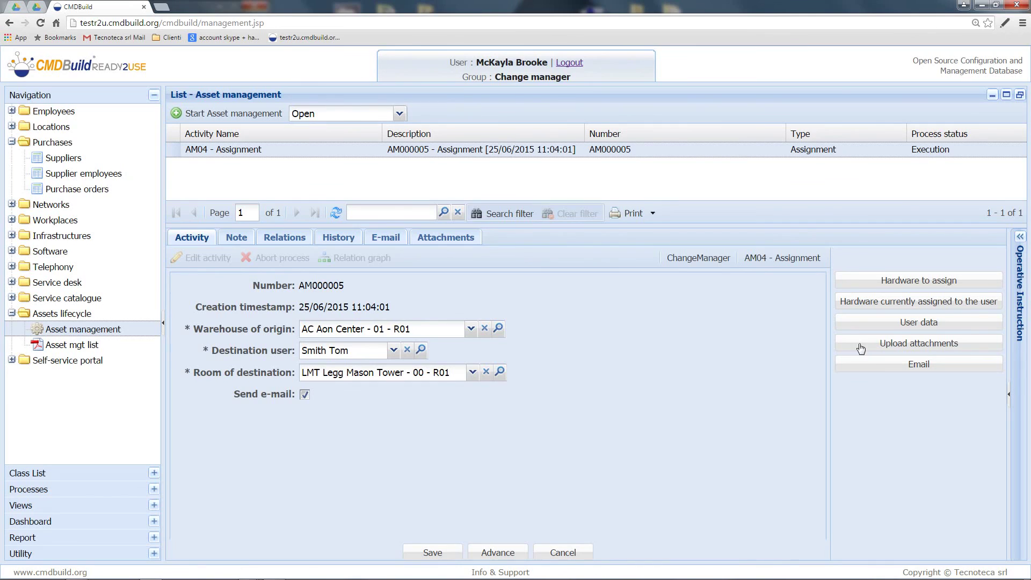
{"action": "left_click", "coordinate": [862, 324]}
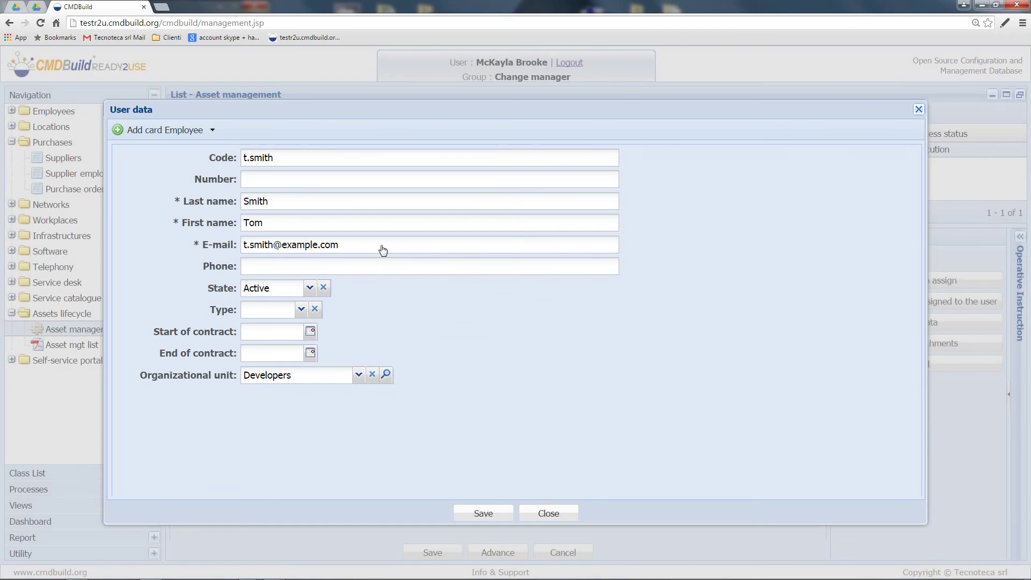
{"action": "left_click", "coordinate": [551, 514]}
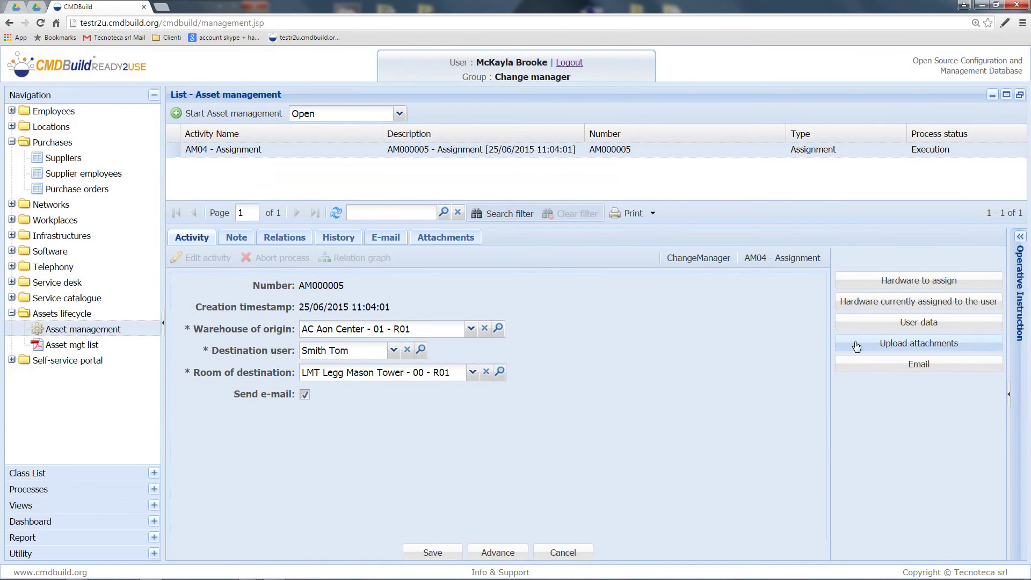
{"action": "left_click", "coordinate": [859, 366]}
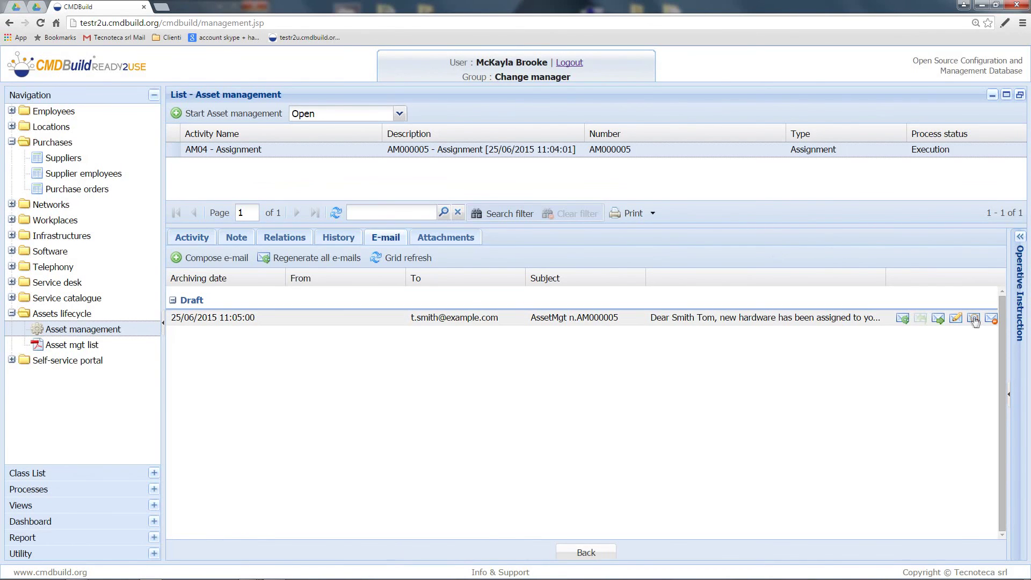
{"action": "left_click", "coordinate": [974, 319]}
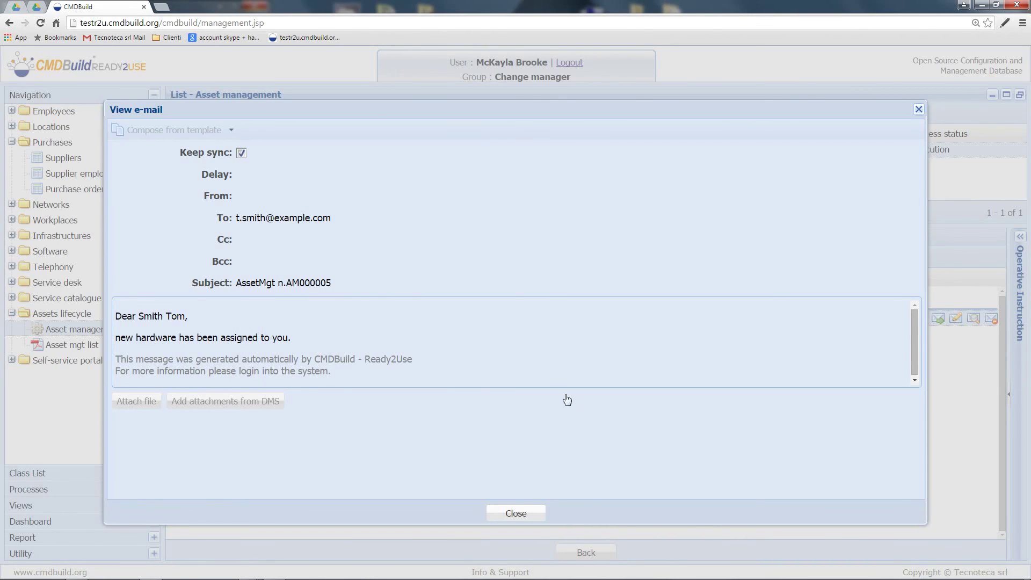
{"action": "left_click", "coordinate": [520, 513]}
{"action": "left_click", "coordinate": [592, 554]}
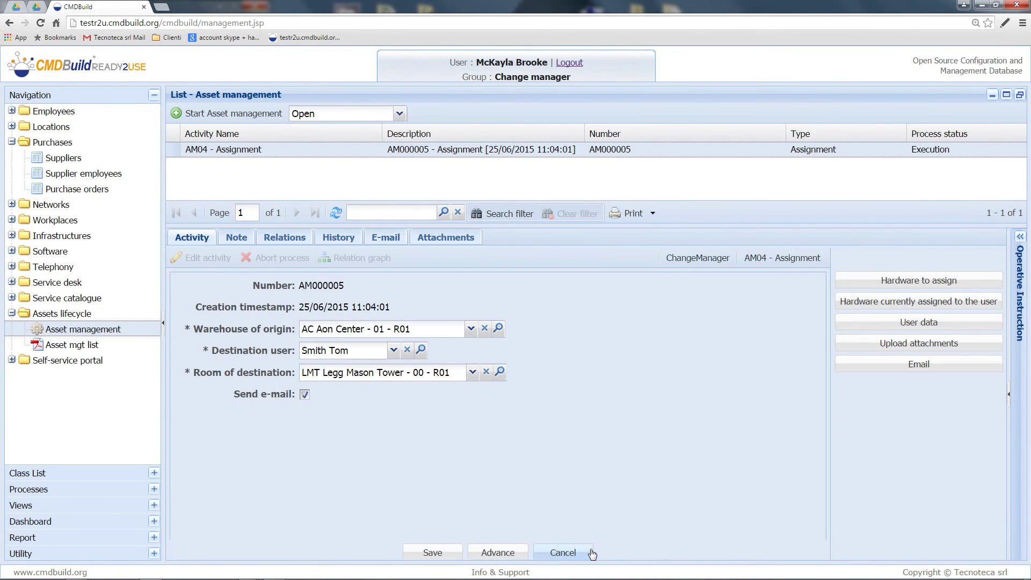
Complete the assignment and open the All employees list
{"action": "left_click", "coordinate": [510, 556]}
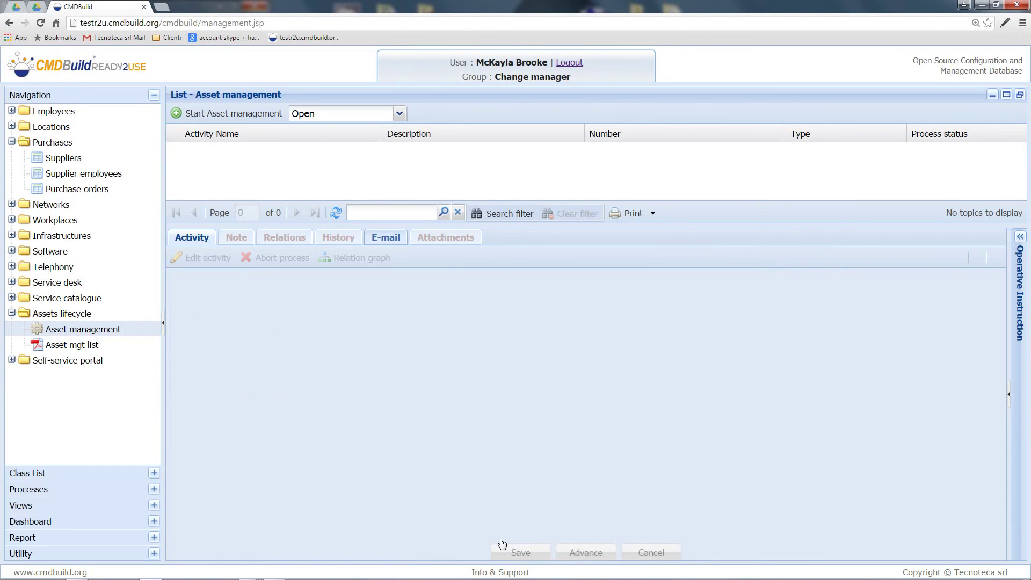
{"action": "left_click", "coordinate": [12, 112]}
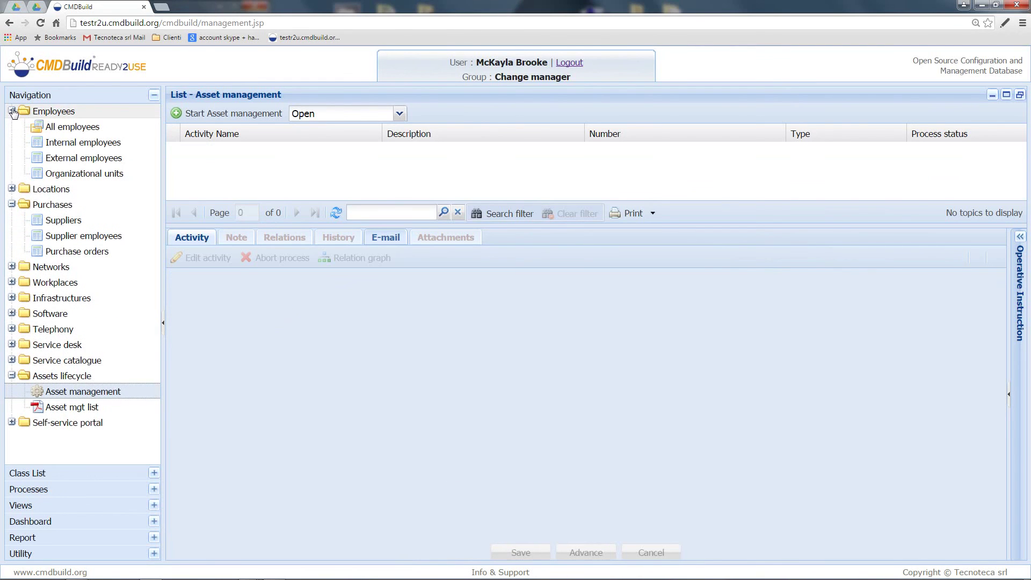
{"action": "left_click", "coordinate": [41, 129]}
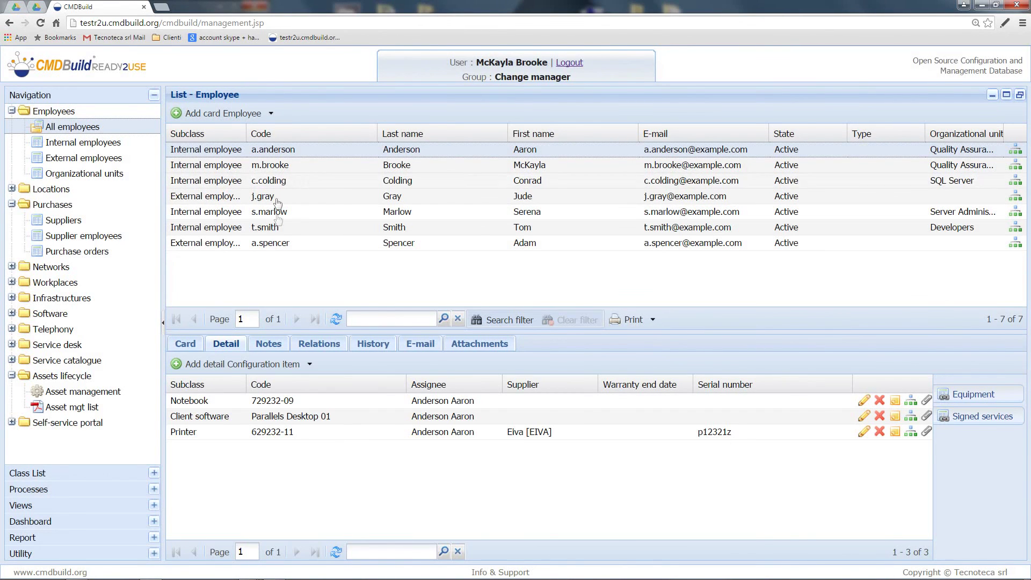
Check the destination employee's details and relations, then open Notebook 56843-01's card
{"action": "left_click", "coordinate": [277, 231]}
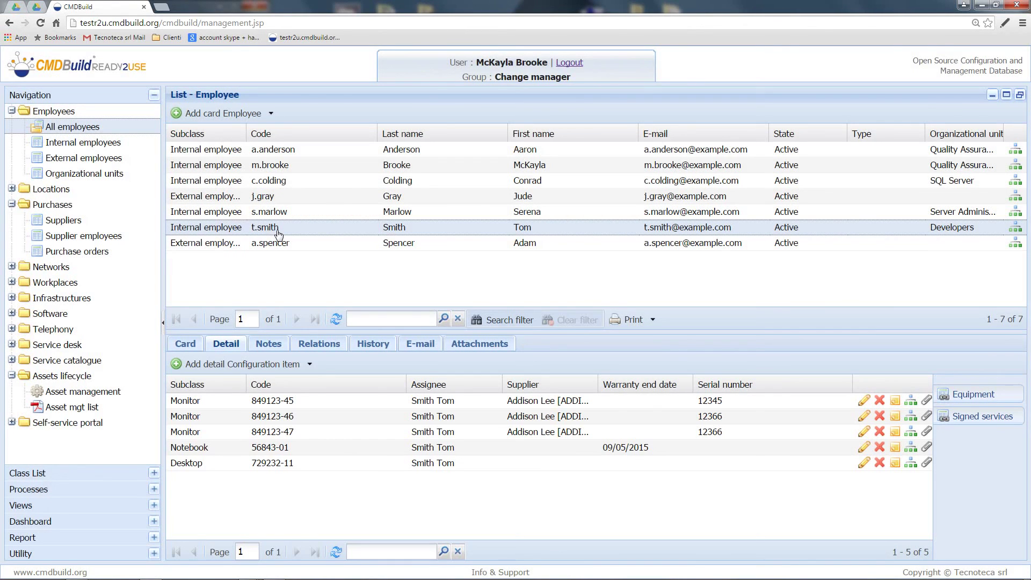
{"action": "left_click", "coordinate": [369, 449]}
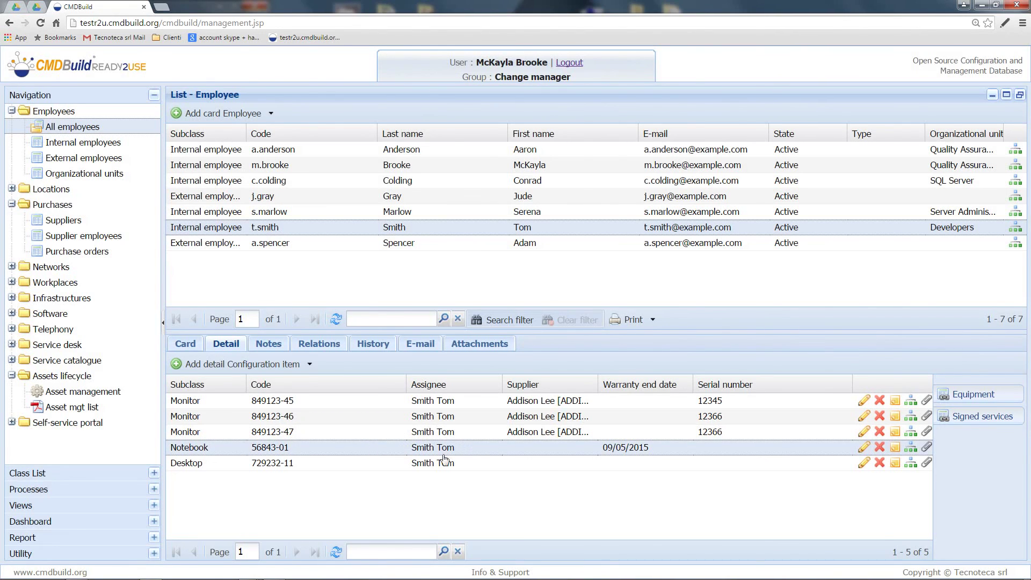
{"action": "left_click", "coordinate": [306, 345]}
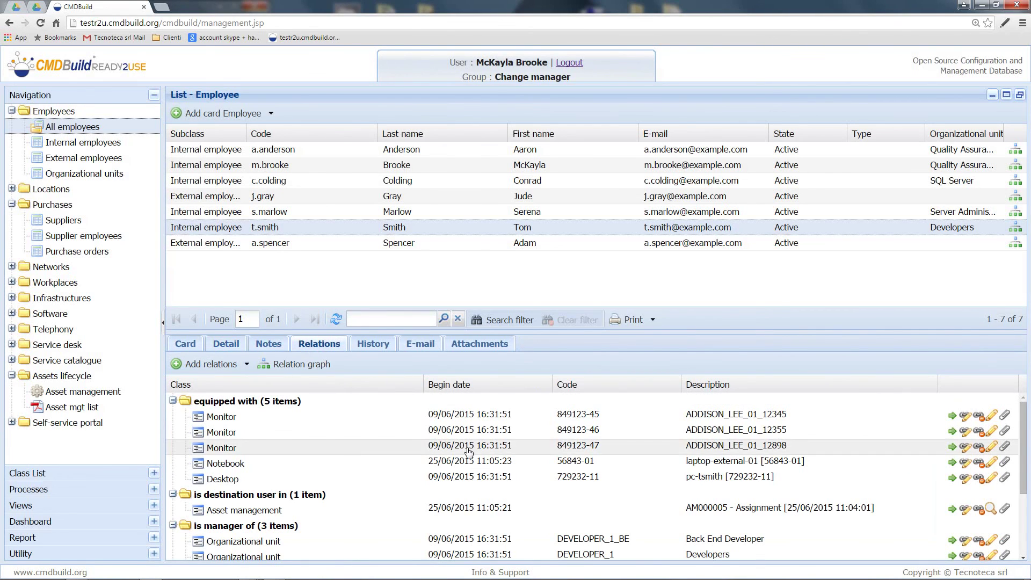
{"action": "left_click", "coordinate": [951, 462]}
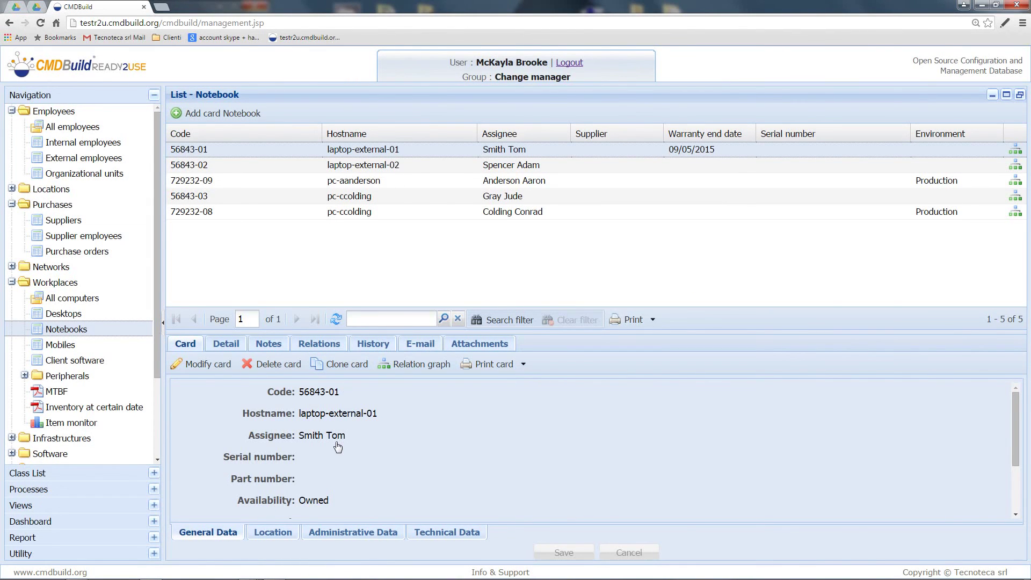
Show notebook 56843-01's location, room LMT Legg Mason Tower - 00 - R01
{"action": "scroll", "coordinate": [340, 448], "scroll_direction": "down", "scroll_amount": 1}
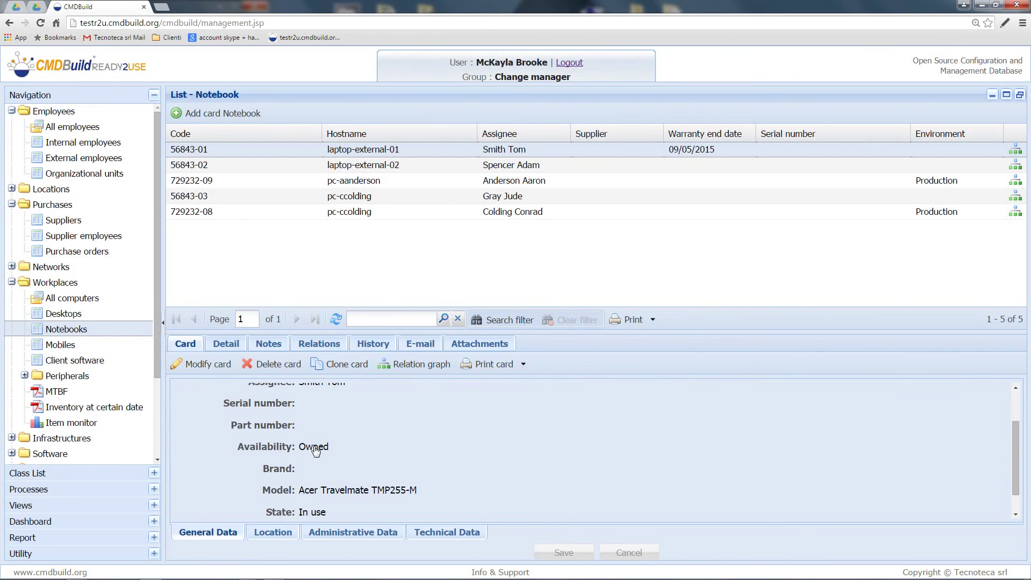
{"action": "scroll", "coordinate": [316, 453], "scroll_direction": "down", "scroll_amount": 1}
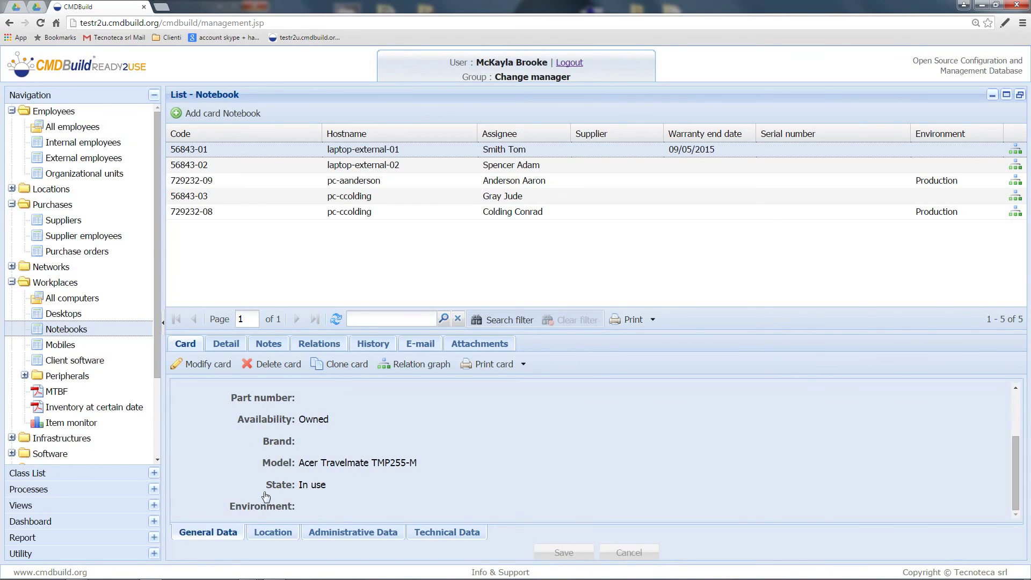
{"action": "left_click", "coordinate": [273, 534]}
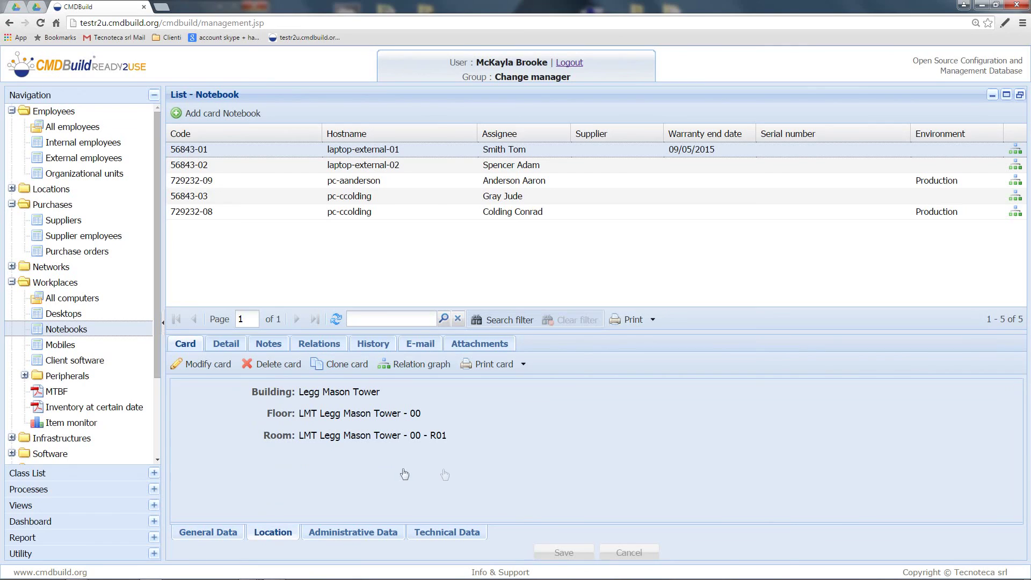